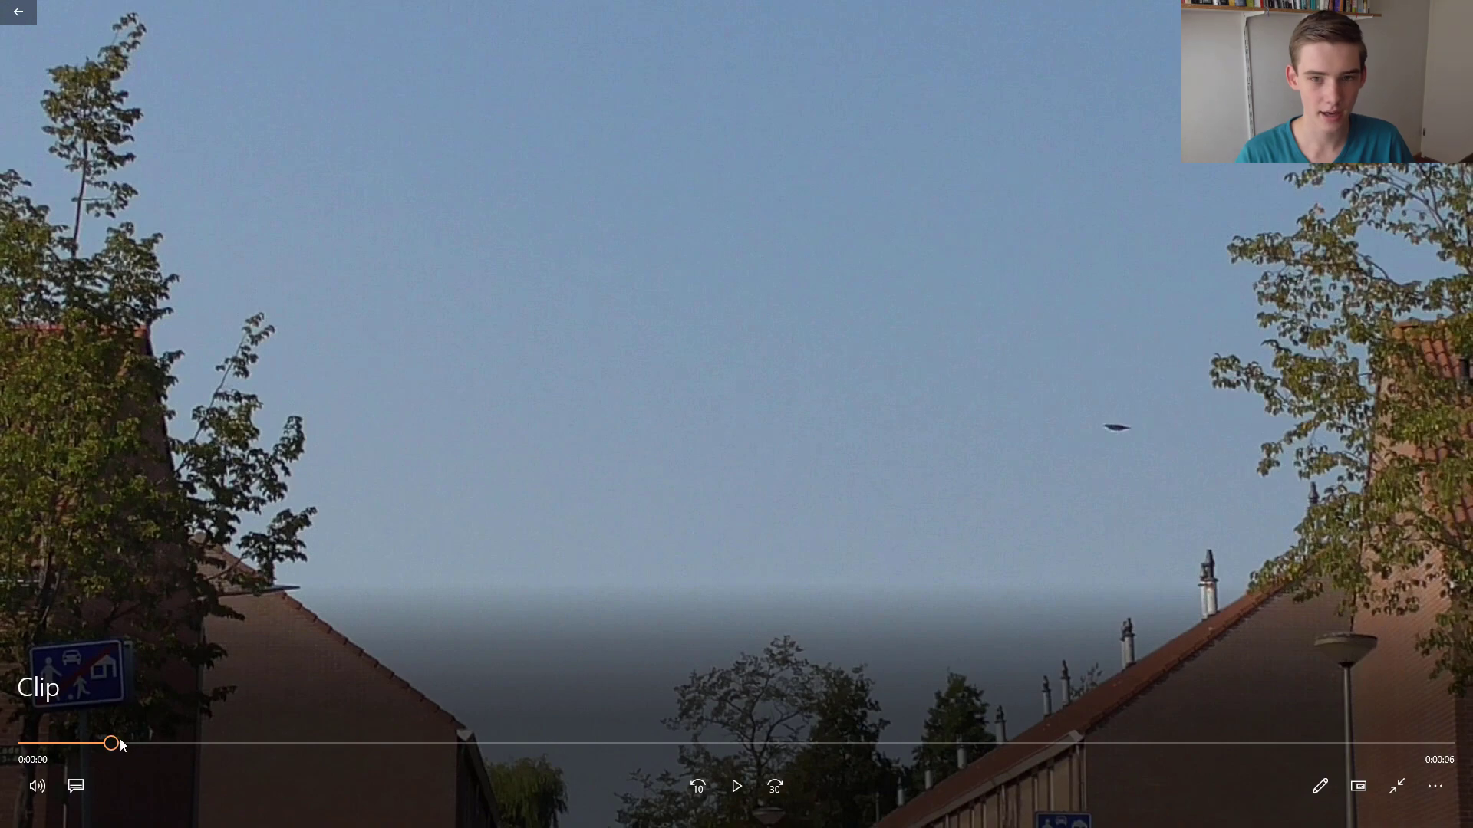
# Scrub through the beginning of the finished clip in the video player to preview the effect
pyautogui.moveTo(119, 739); pyautogui.dragTo(247, 730)
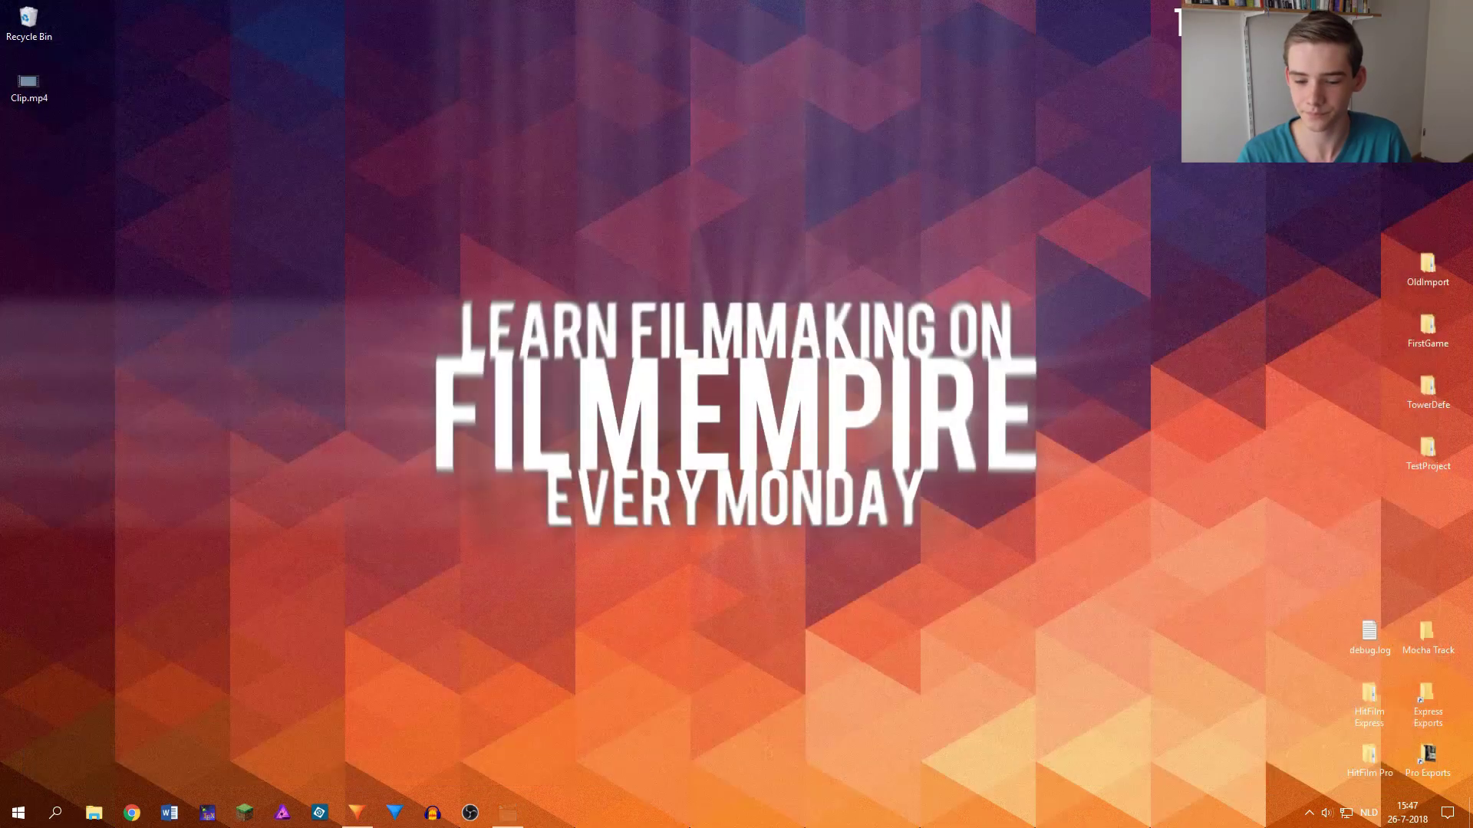
# Switch to HitFilm Express and create a new 1080p Full HD @ 25 fps project, starting with compositing
pyautogui.click(350, 819)
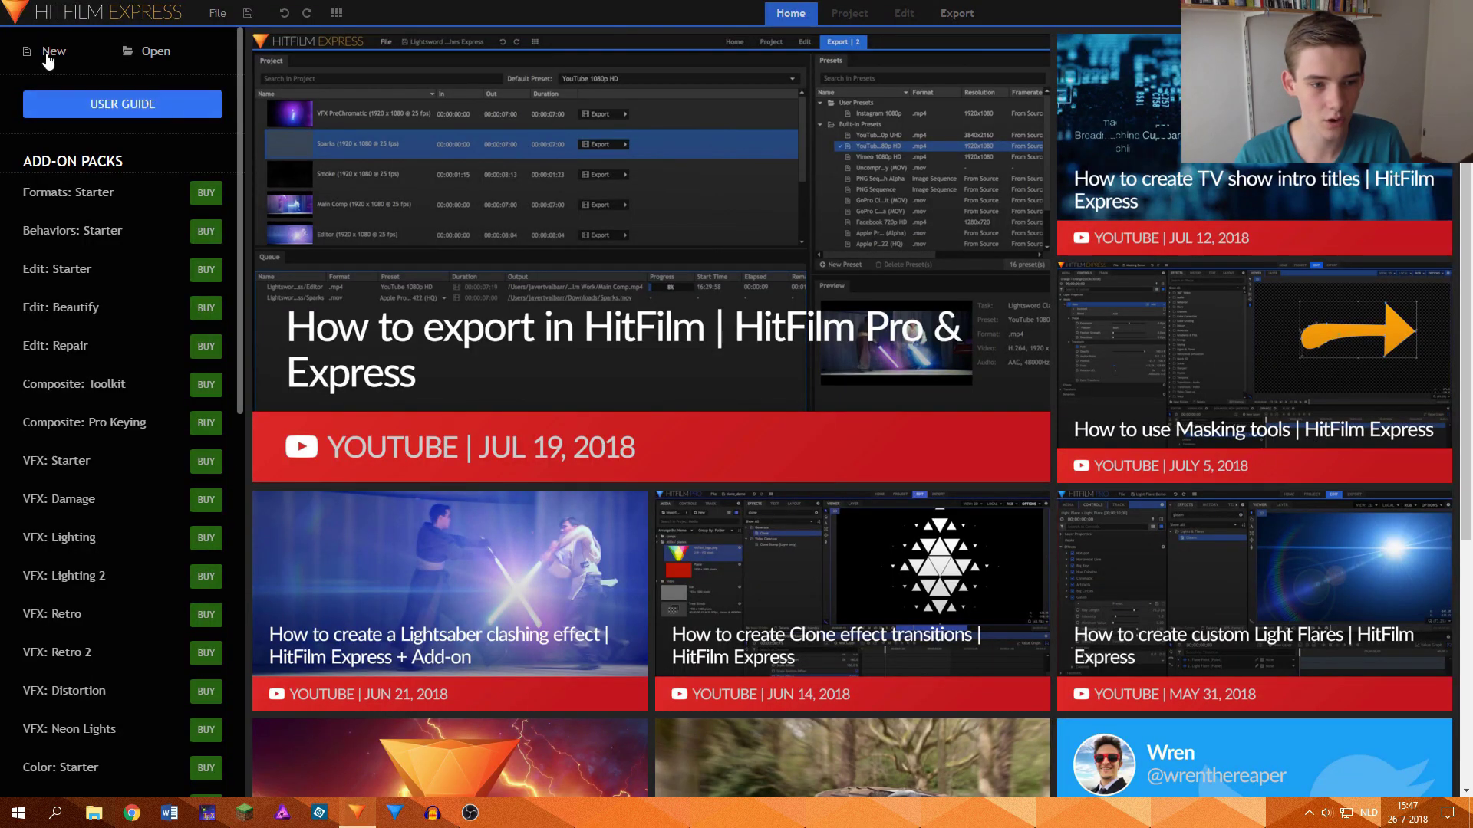
pyautogui.click(48, 52)
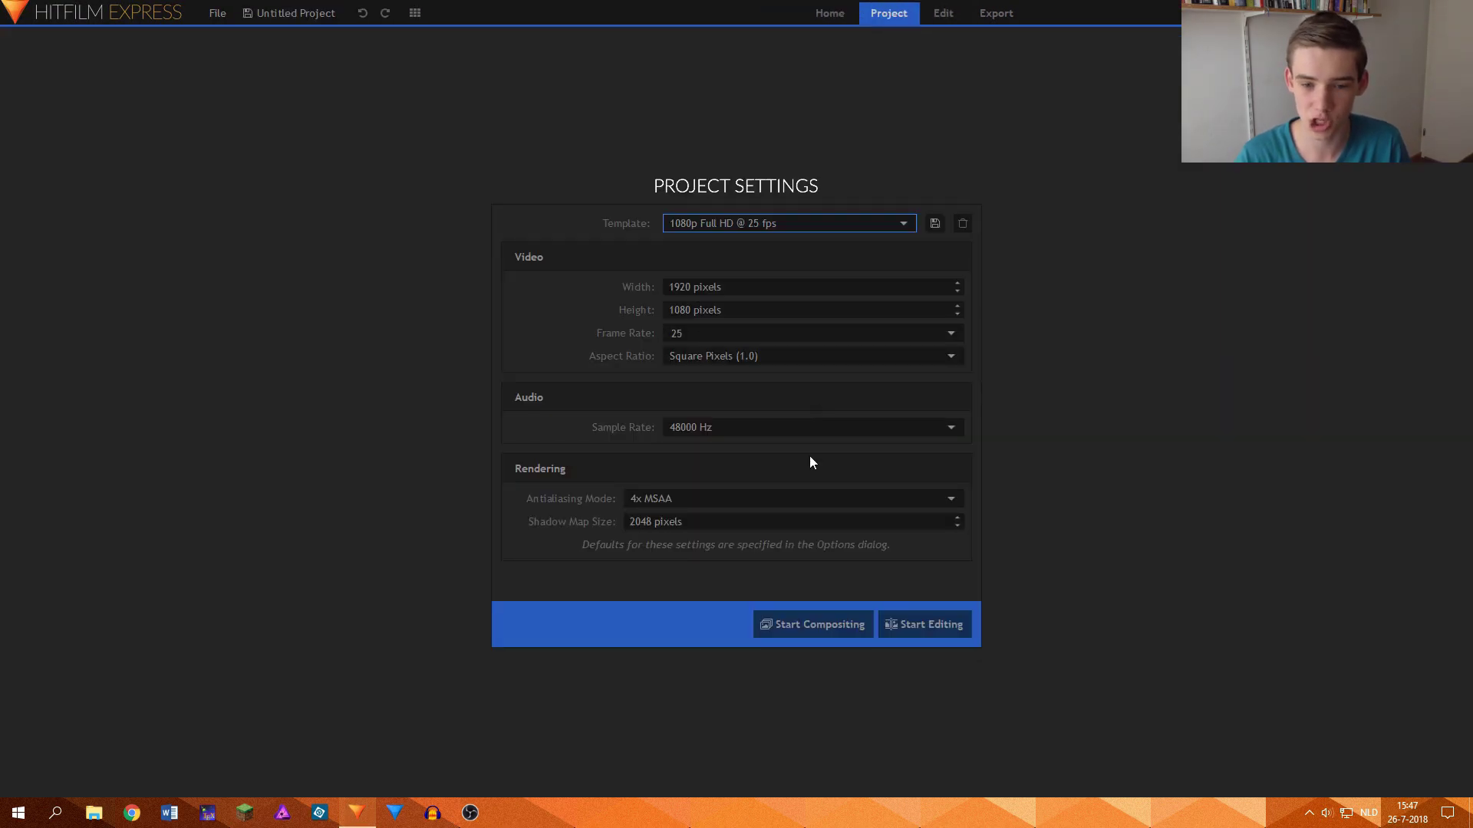
pyautogui.click(835, 624)
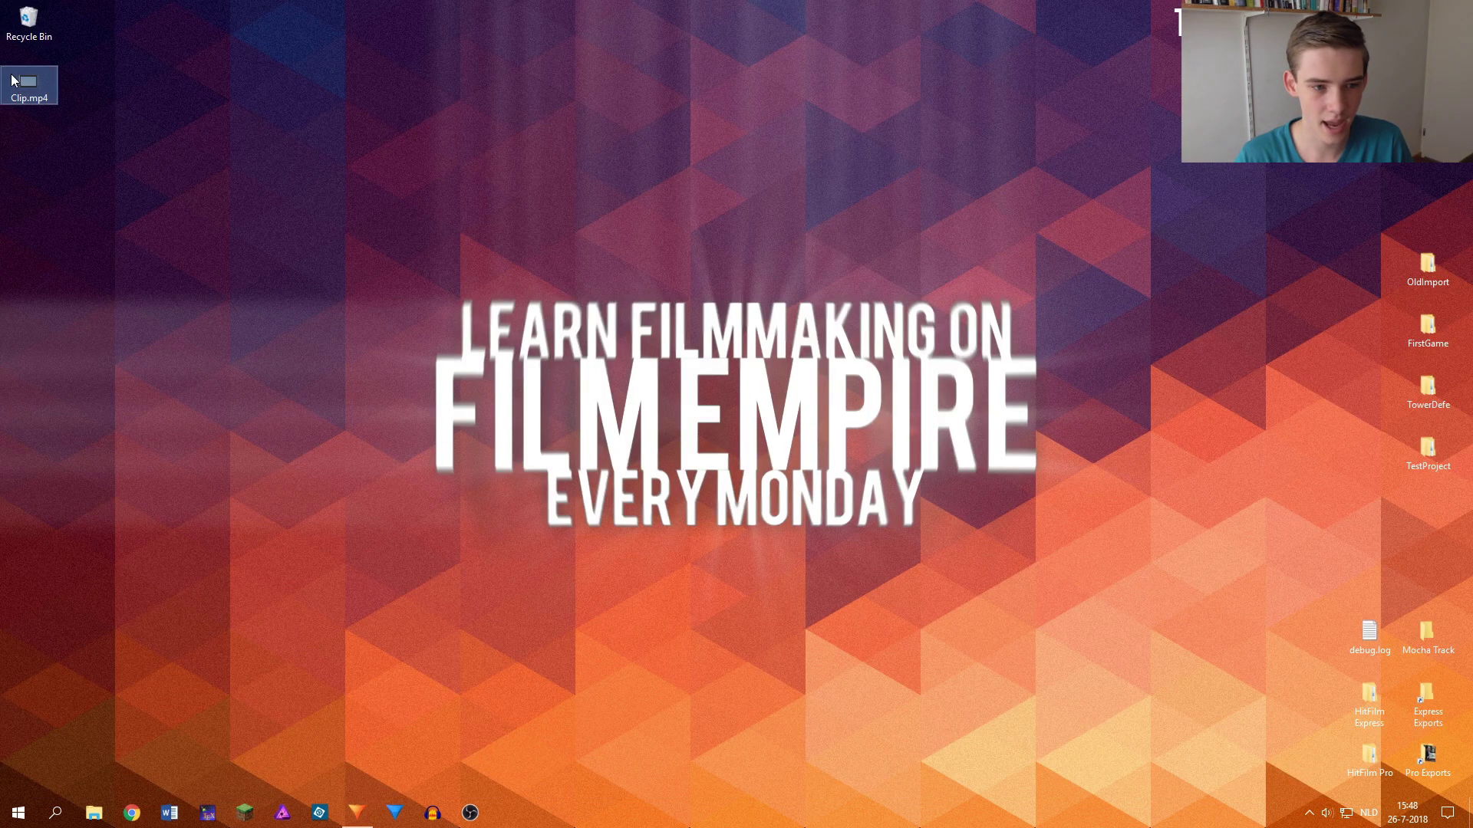
# Import Clip.mp4 from the desktop and place it as a layer at the start of the Composite Shot 1 timeline
pyautogui.moveTo(12, 80); pyautogui.dragTo(150, 382)
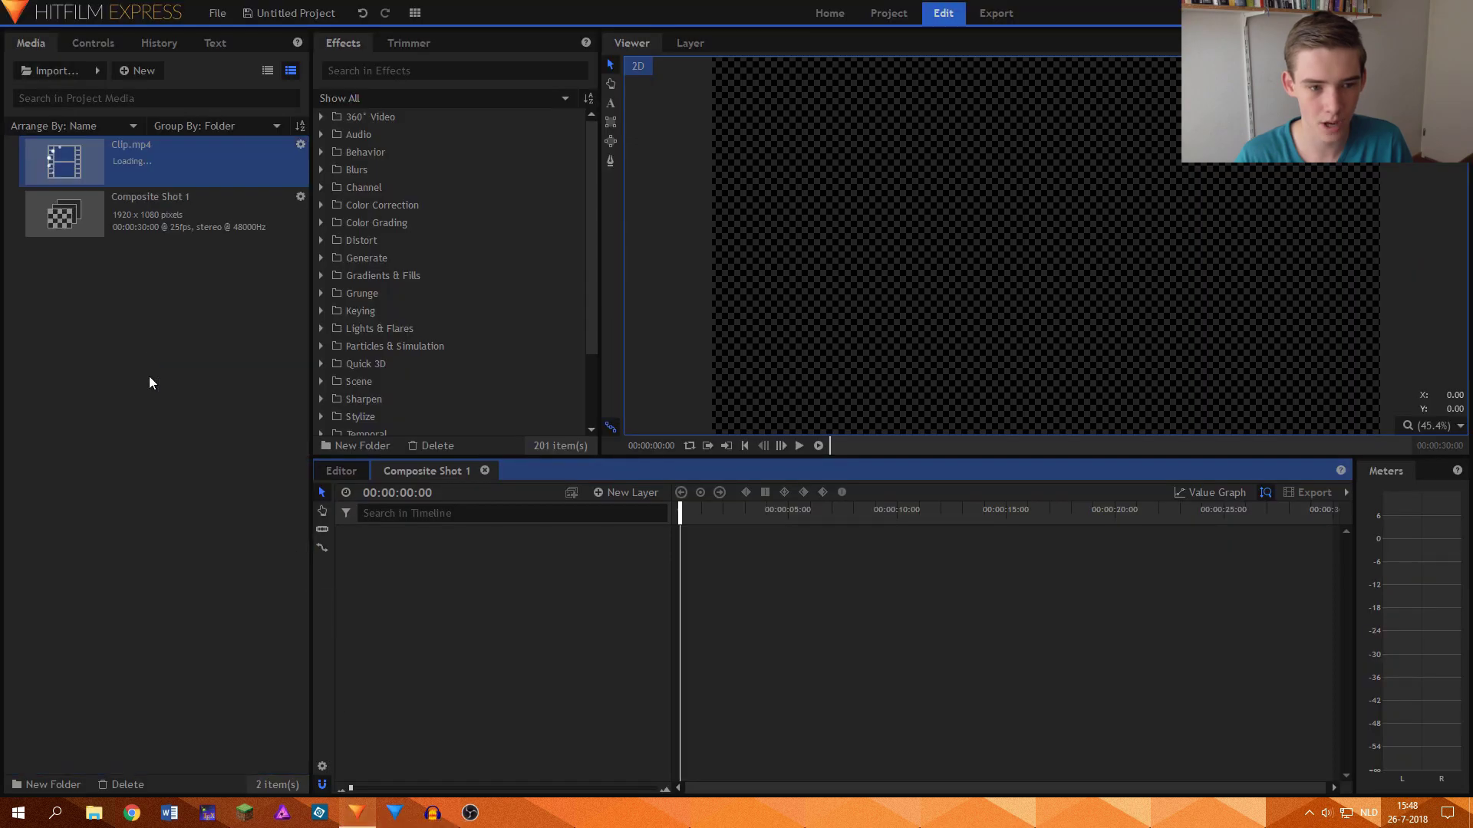
pyautogui.moveTo(82, 146); pyautogui.dragTo(406, 572)
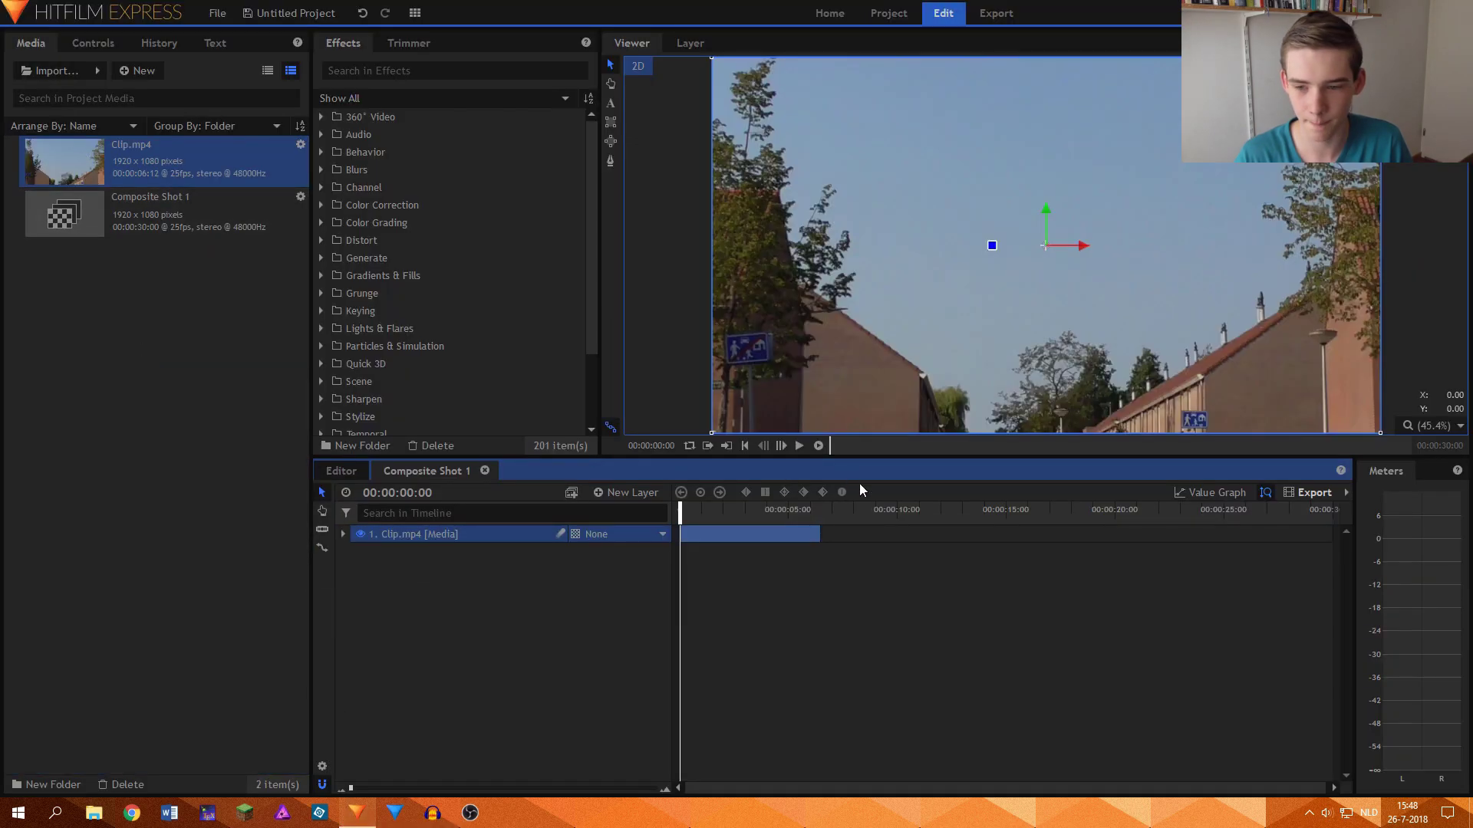
pyautogui.moveTo(680, 513)
pyautogui.mouseDown()
pyautogui.moveTo(736, 510)
pyautogui.moveTo(679, 511)
pyautogui.mouseUp()
# Add a new point layer to the composite shot and name it Point
pyautogui.click(637, 493)
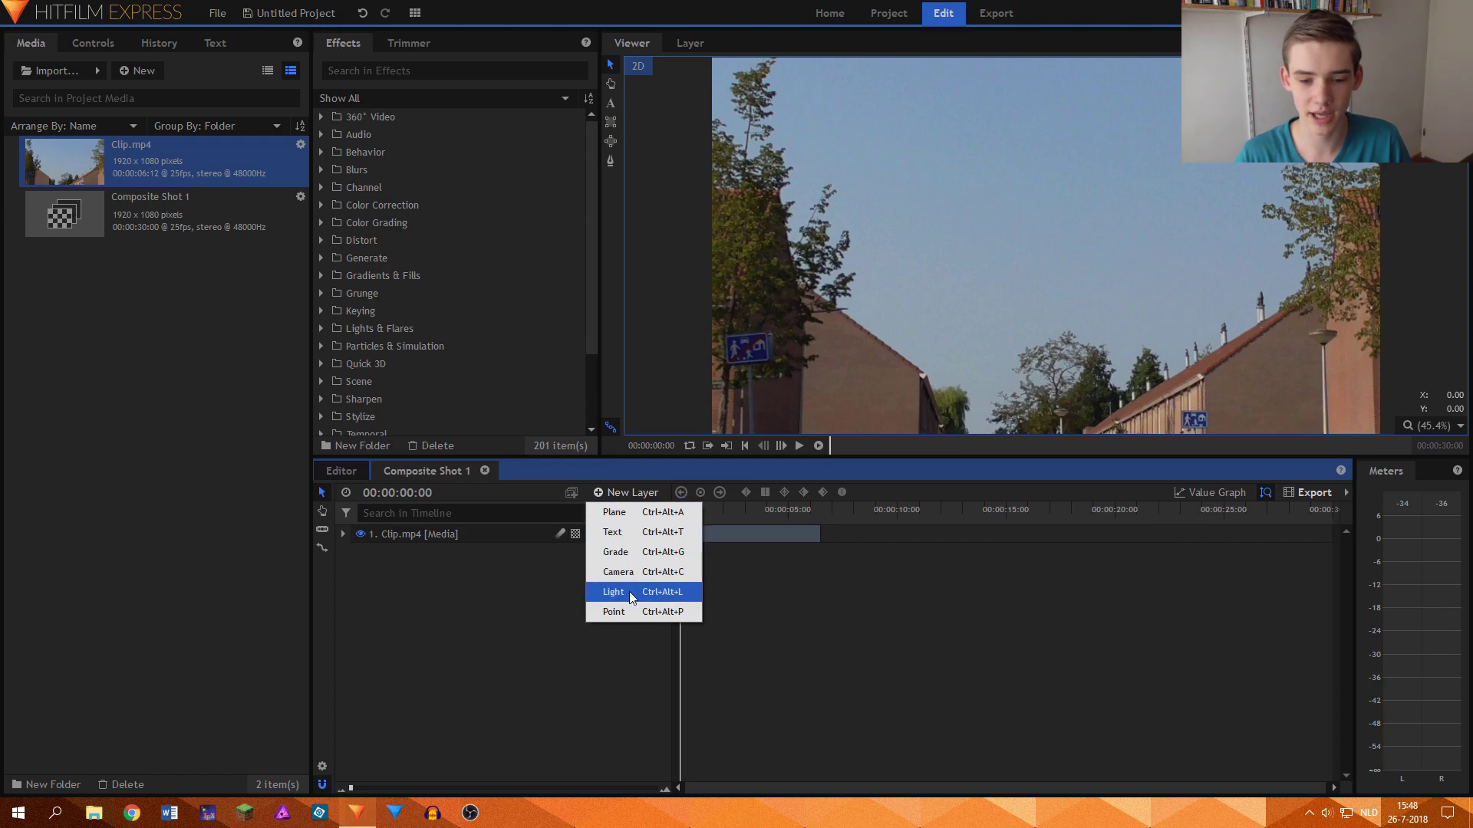
pyautogui.click(620, 611)
pyautogui.press('F2')
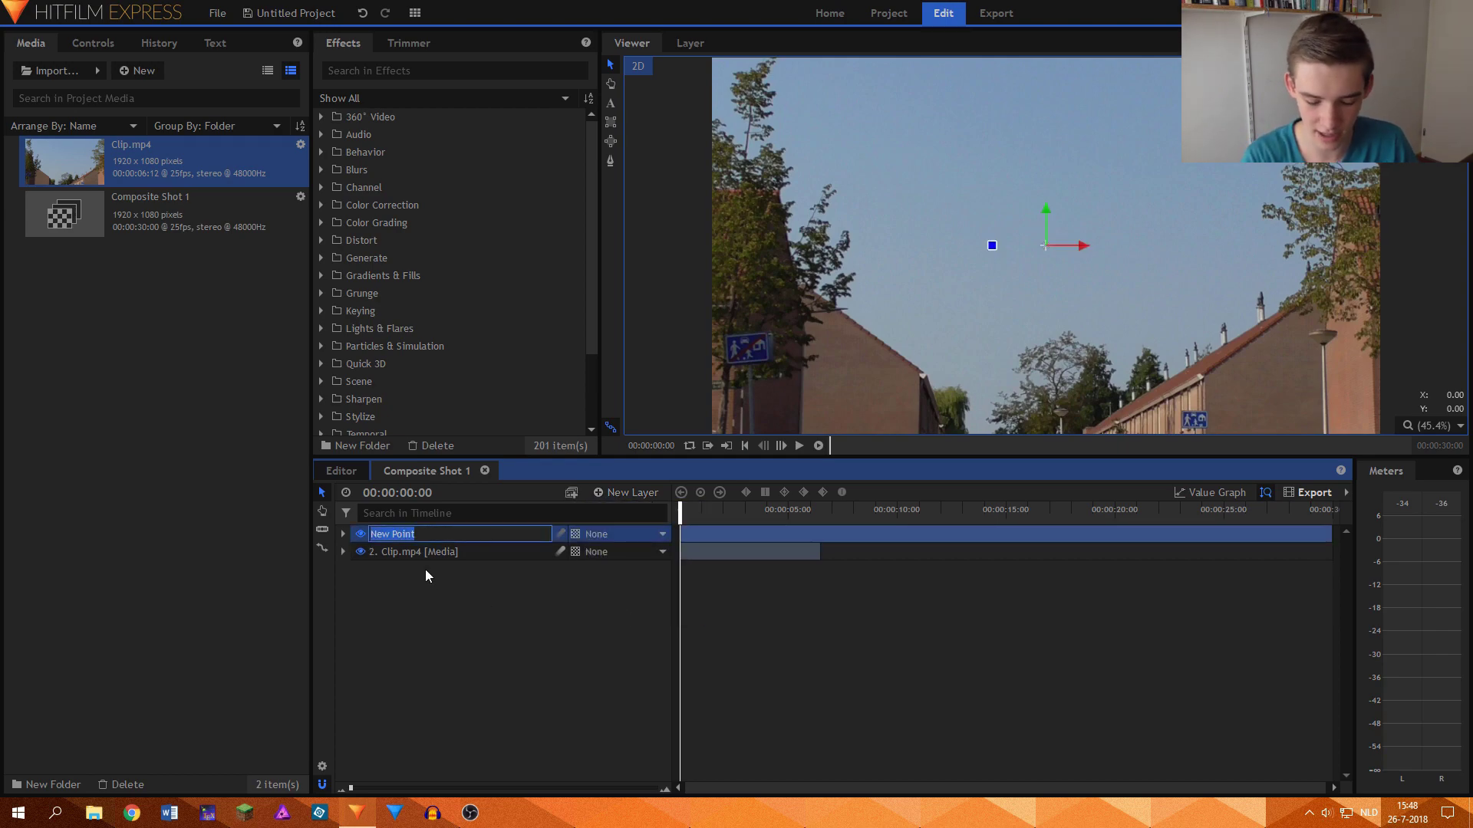
pyautogui.write('Points')
pyautogui.press('BackSpace')
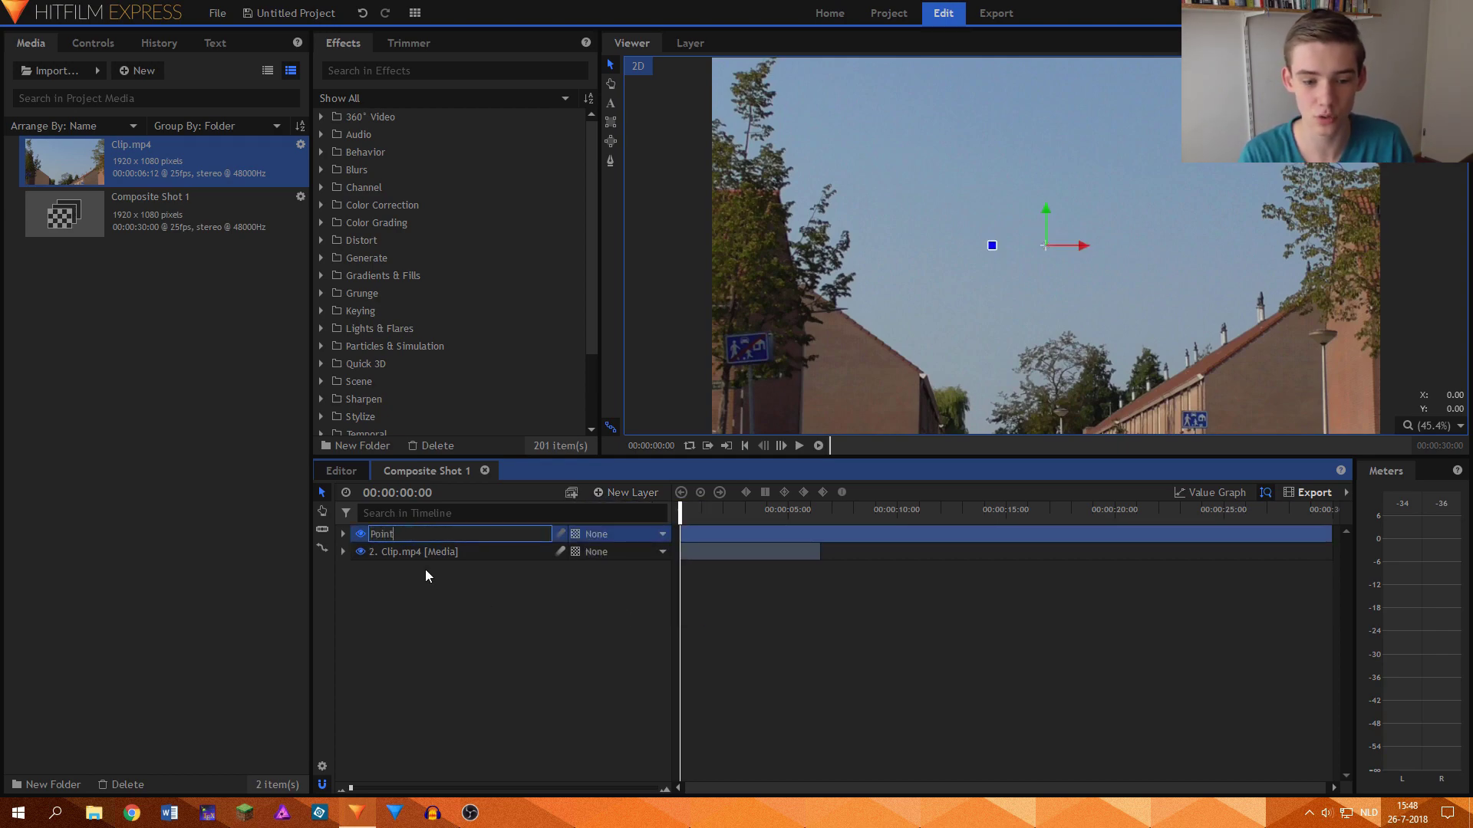
pyautogui.press('Return')
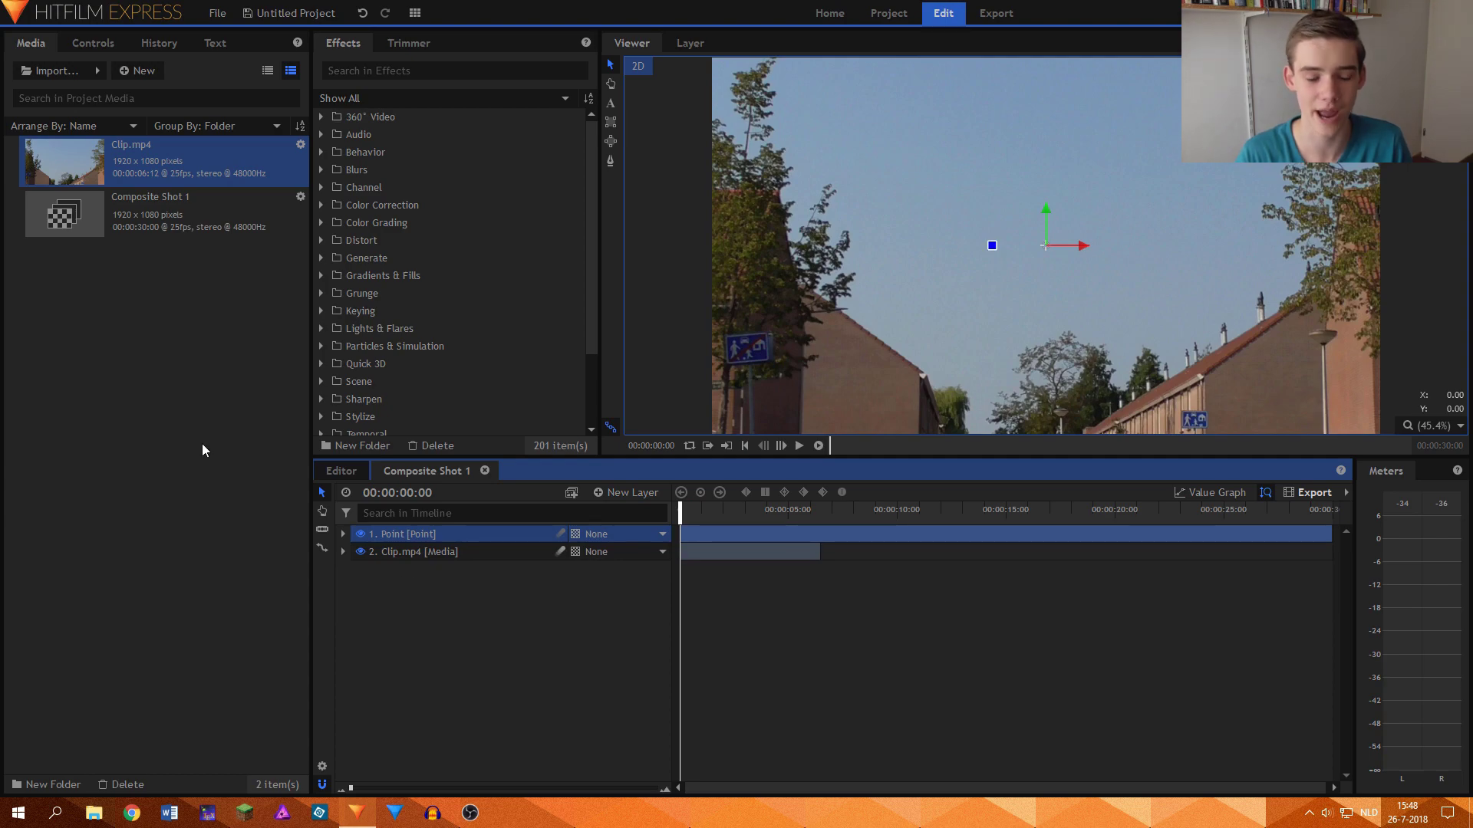
# Add a tracker to the Clip.mp4 layer, dock the Track panel in the Media panel group and widen that group slightly
pyautogui.click(342, 552)
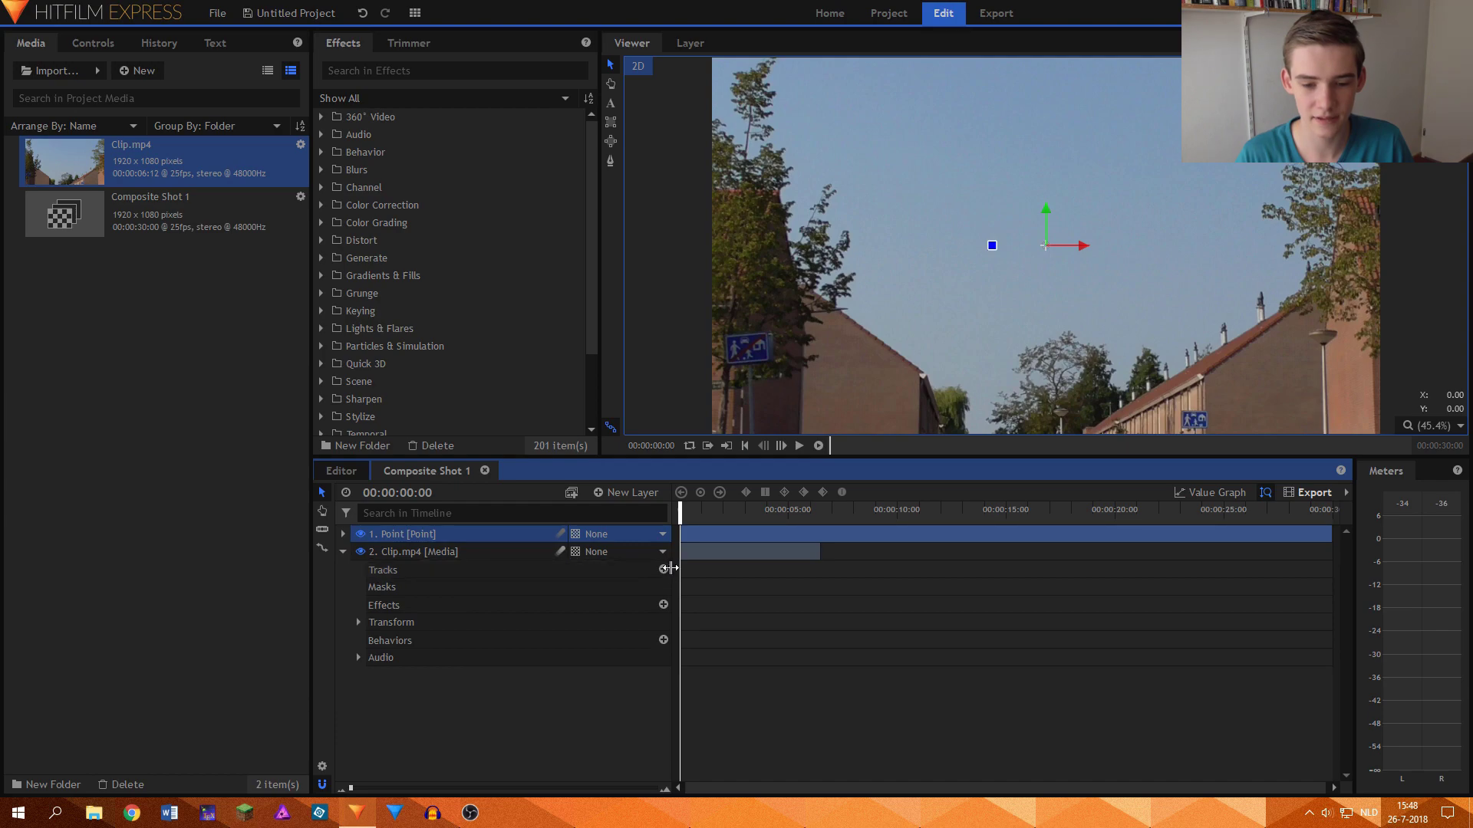
pyautogui.click(663, 570)
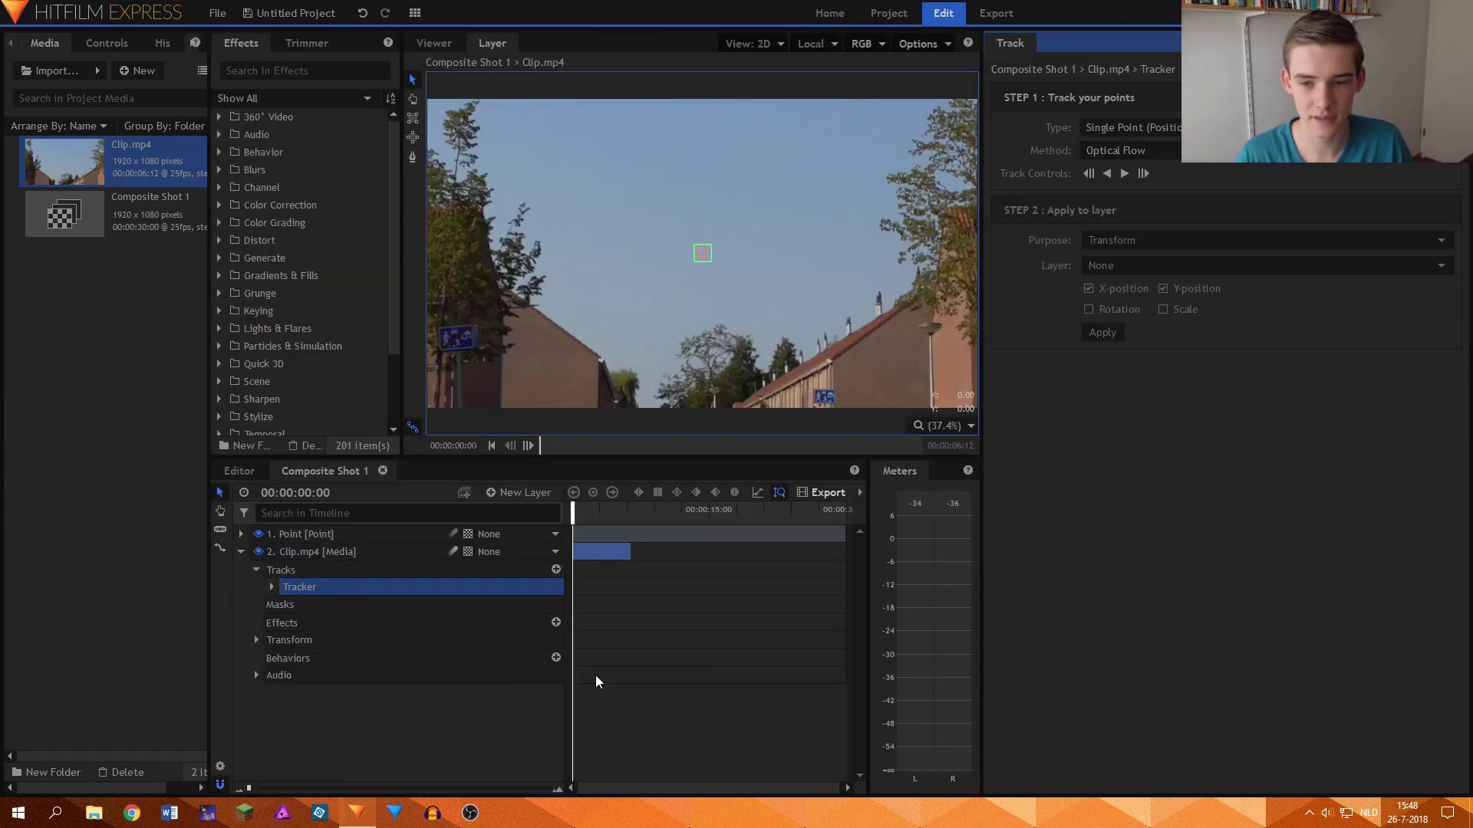
pyautogui.moveTo(1001, 43); pyautogui.dragTo(115, 50)
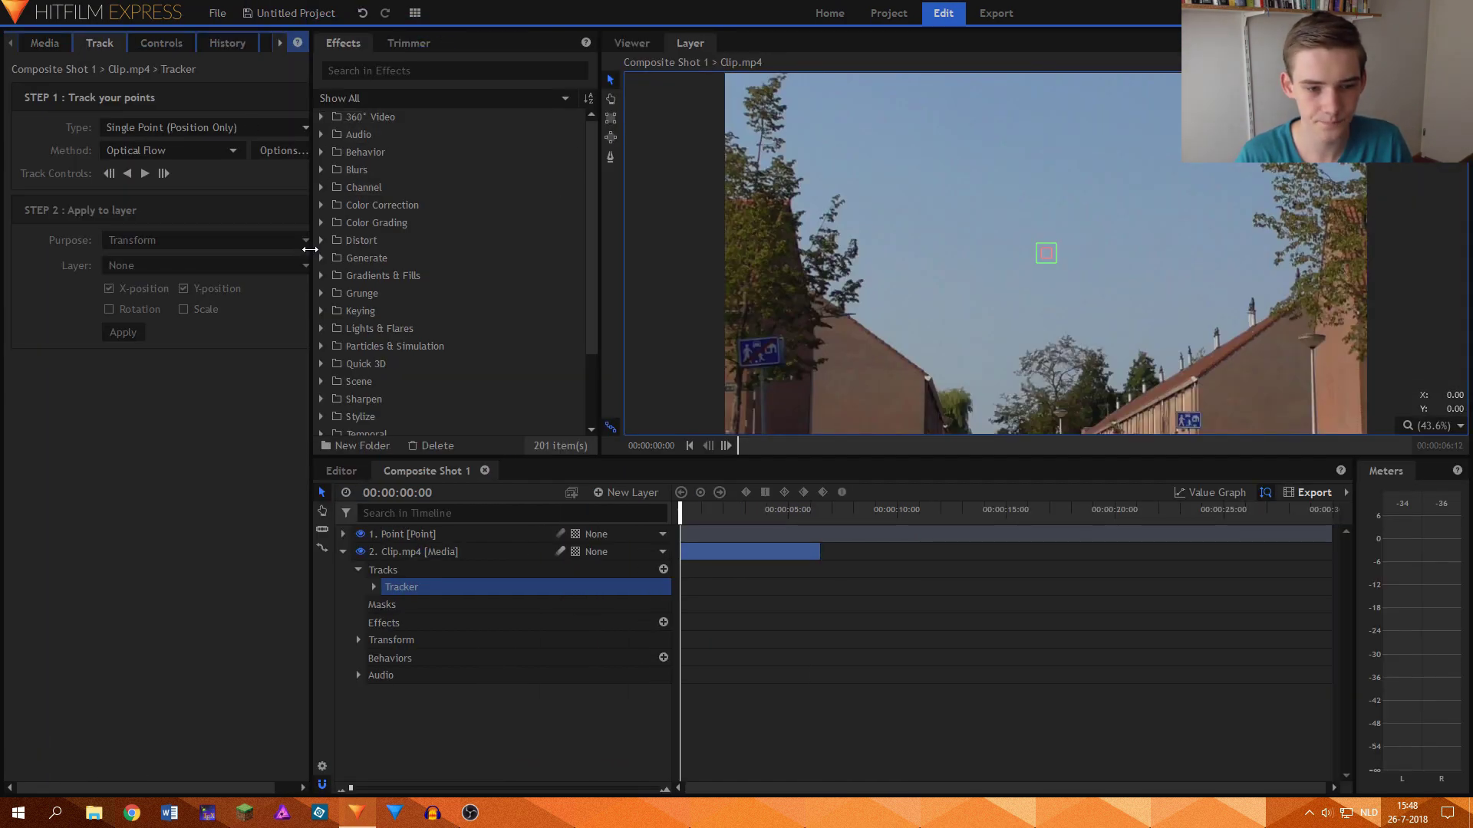
pyautogui.moveTo(310, 246); pyautogui.dragTo(336, 244)
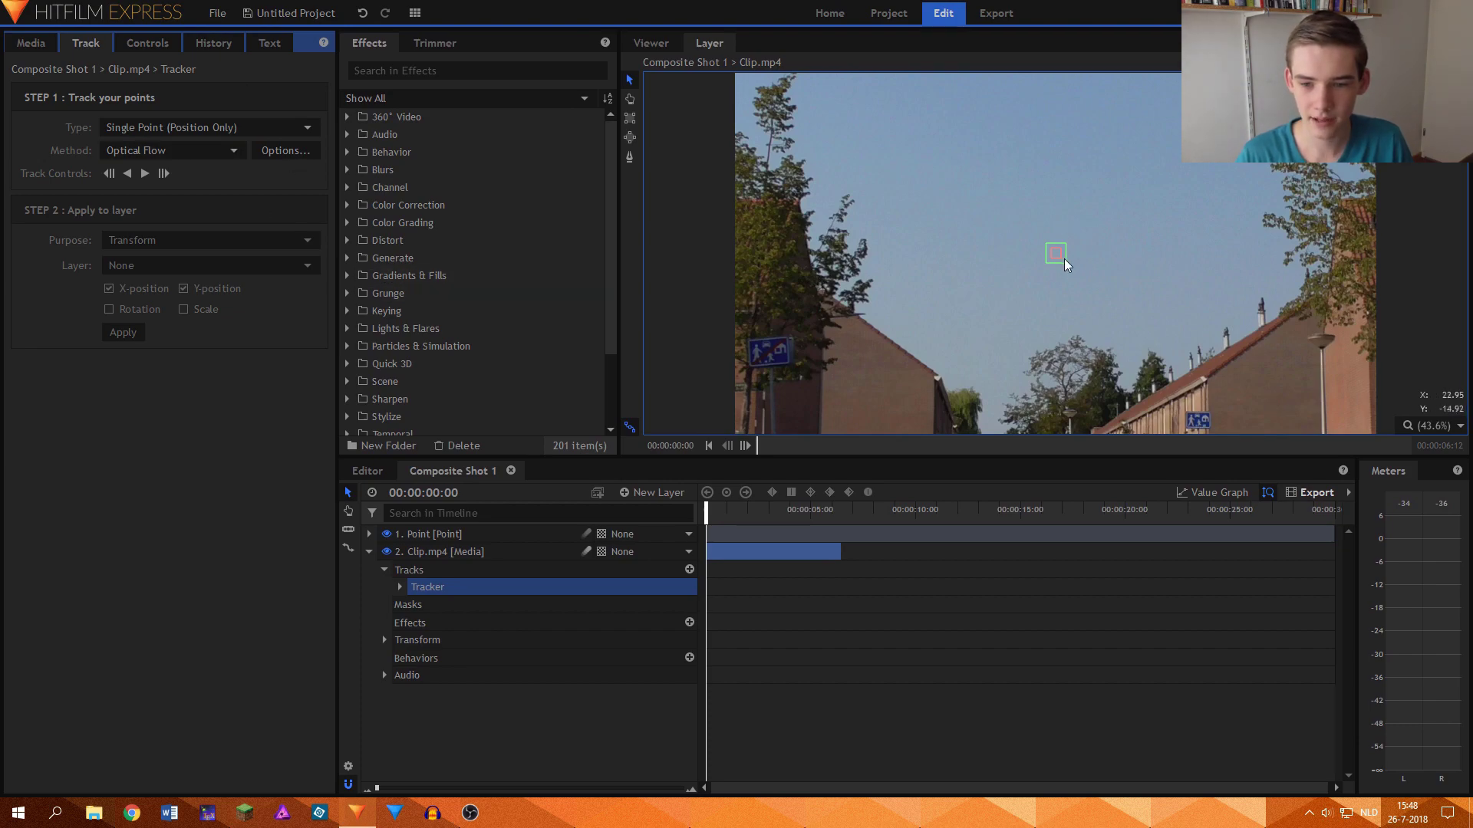
# Place the tracker on the street lamp head in the first frame and enlarge its feature and search areas to enclose the lamp
pyautogui.scroll(4, 1065, 265)
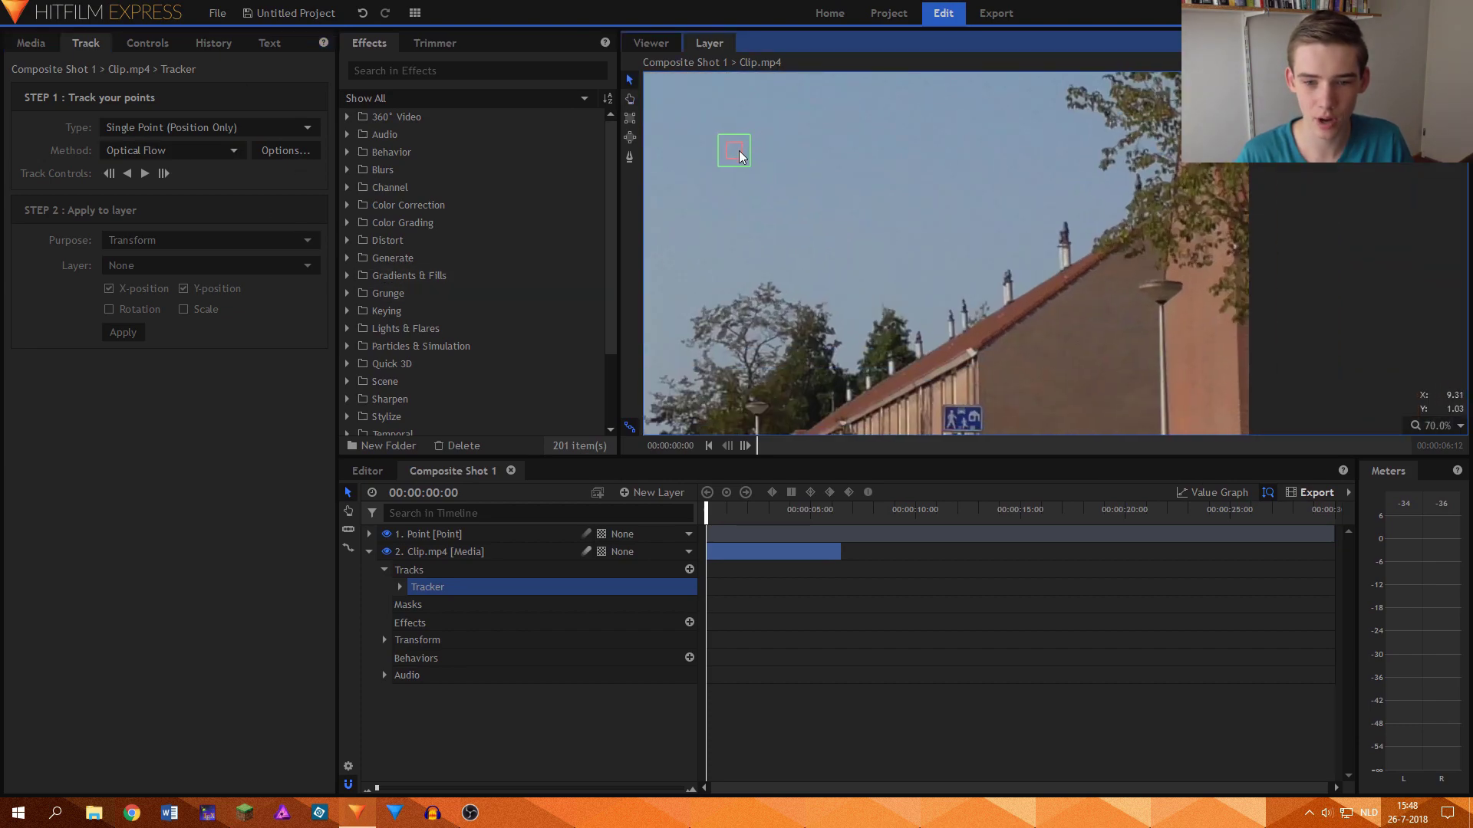
pyautogui.moveTo(741, 156); pyautogui.dragTo(1168, 296)
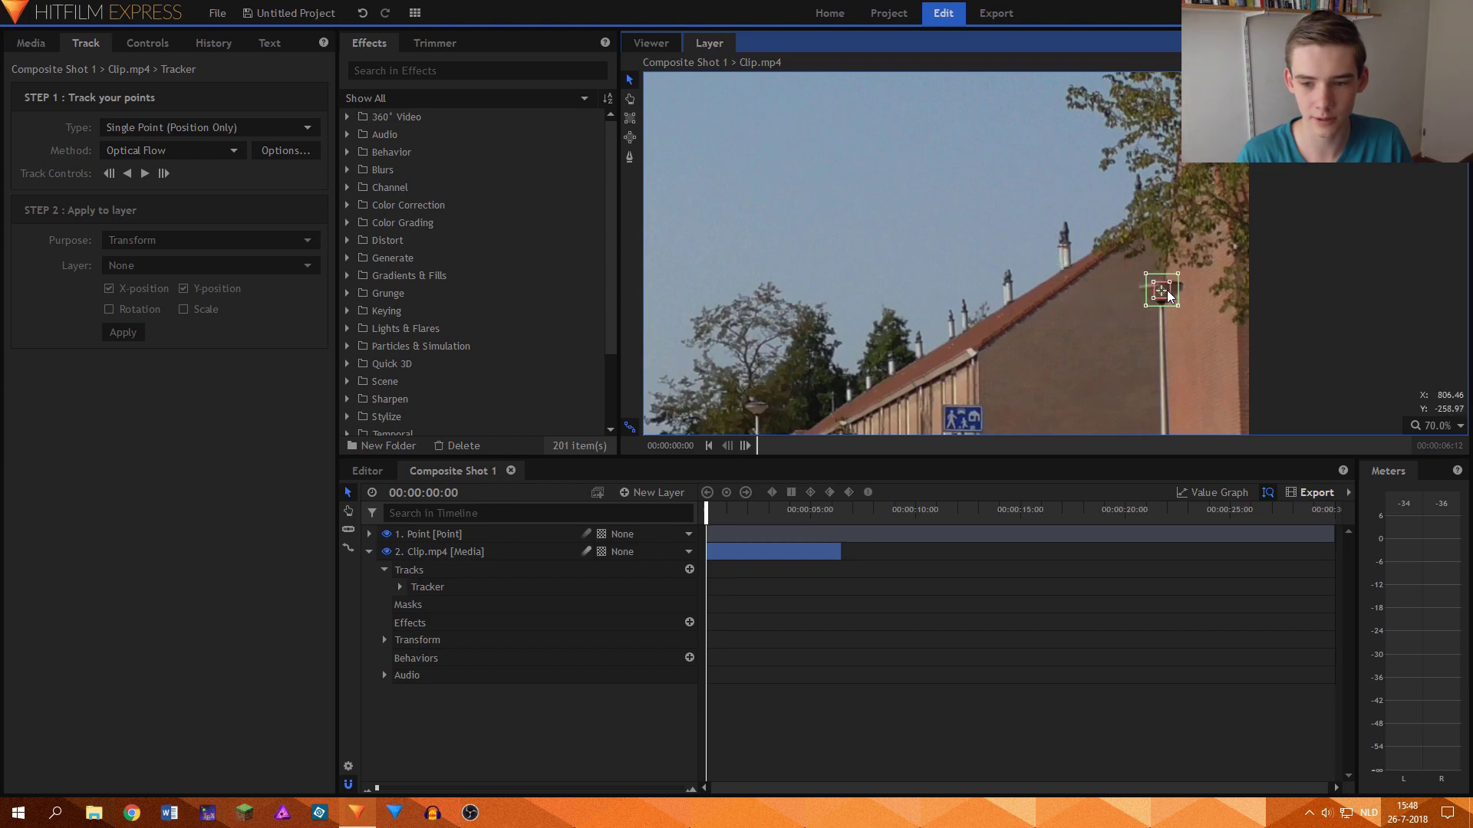
pyautogui.scroll(8, 1167, 296)
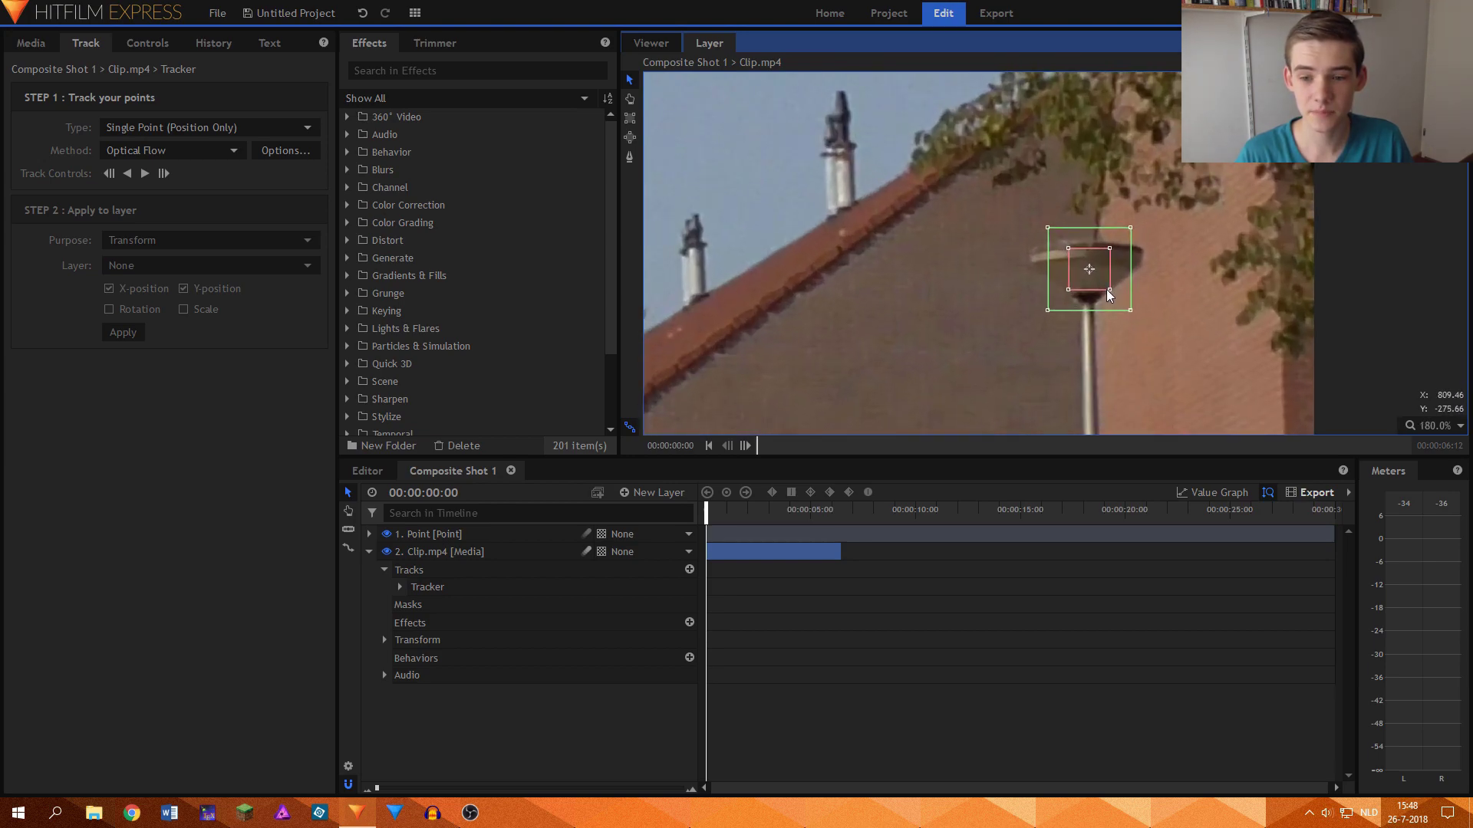
pyautogui.moveTo(1109, 289); pyautogui.dragTo(1158, 320)
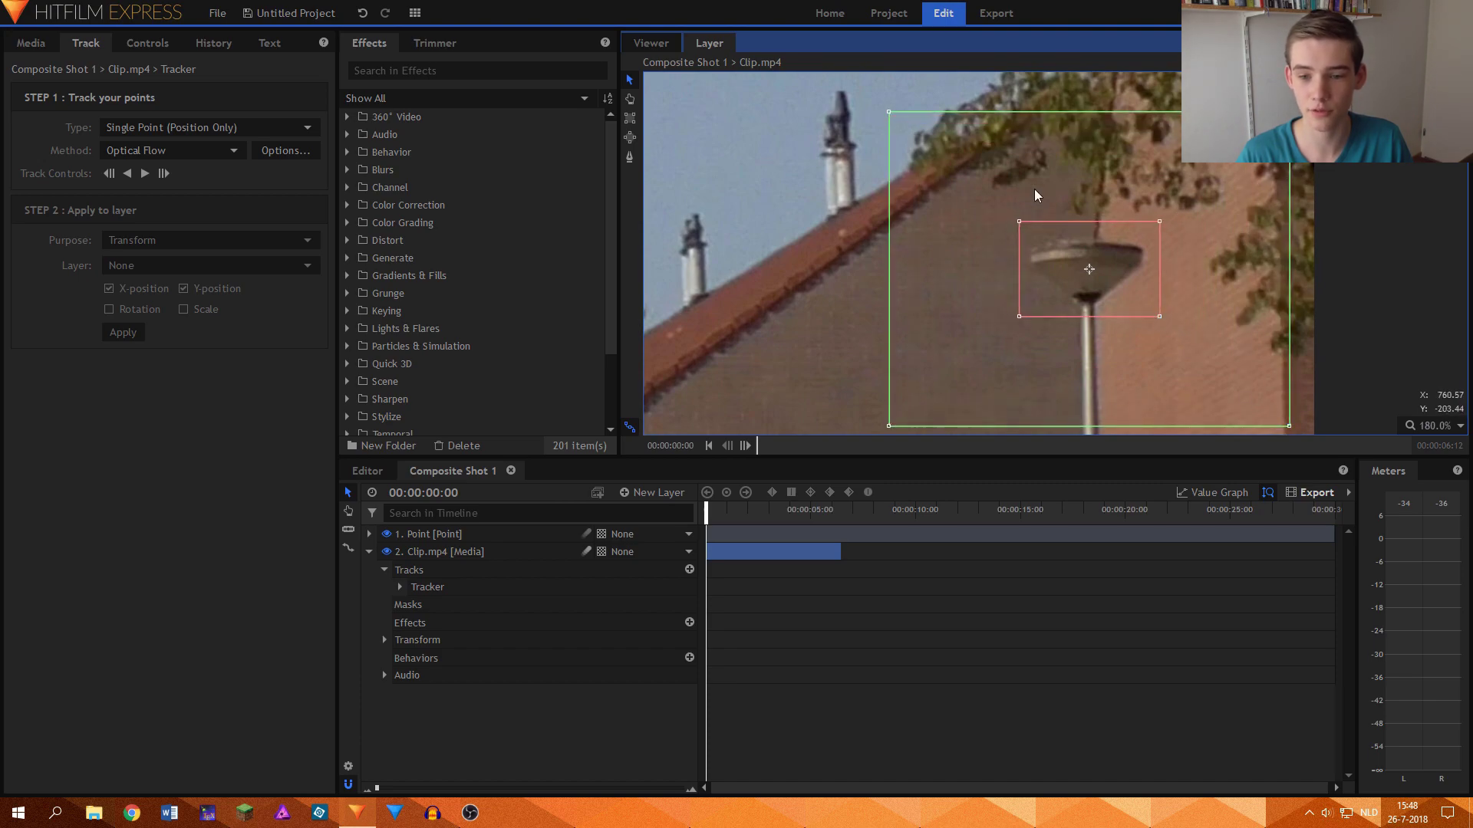
pyautogui.scroll(-1, 1027, 194)
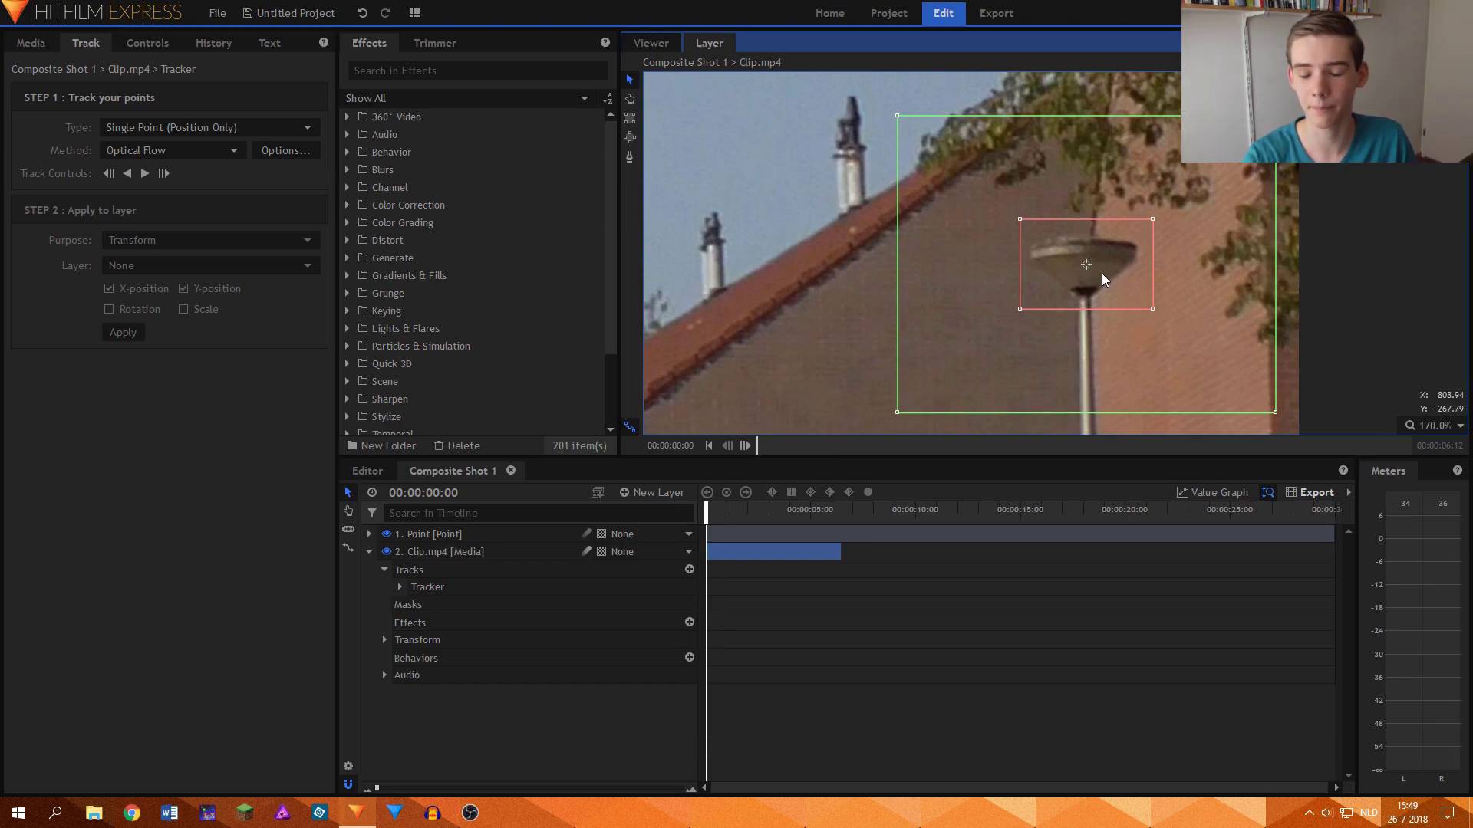
pyautogui.moveTo(1098, 278)
pyautogui.mouseDown()
pyautogui.moveTo(1119, 293)
pyautogui.moveTo(1112, 264)
pyautogui.moveTo(1123, 288)
pyautogui.mouseUp()
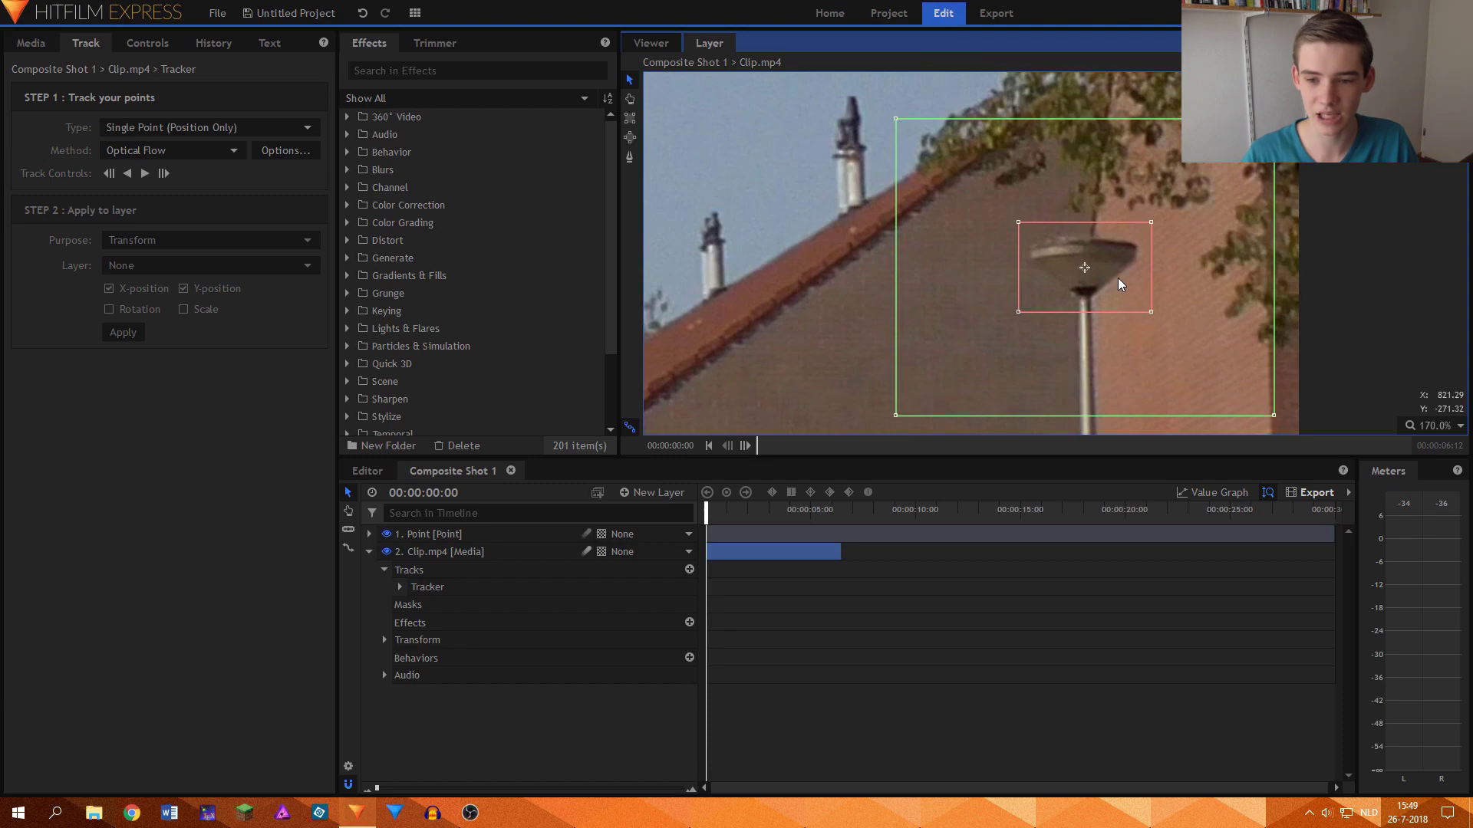
pyautogui.moveTo(1118, 284)
pyautogui.mouseDown()
pyautogui.moveTo(876, 269)
pyautogui.moveTo(1050, 296)
pyautogui.moveTo(1118, 281)
pyautogui.mouseUp()
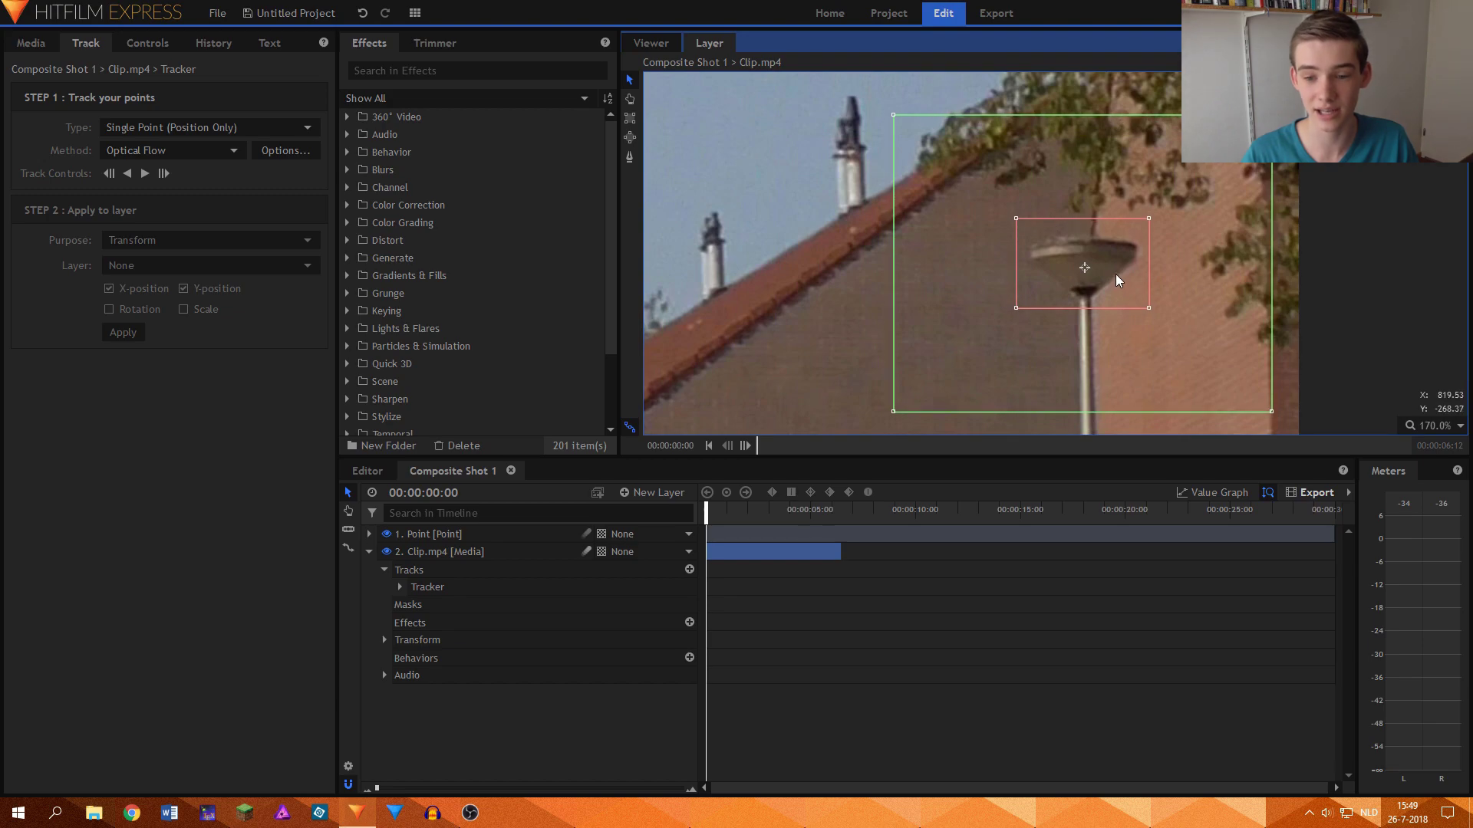
# Track the street lamp forward from the first frame and halt the tracking as the lamp leaves the picture
pyautogui.scroll(-5, 1109, 288)
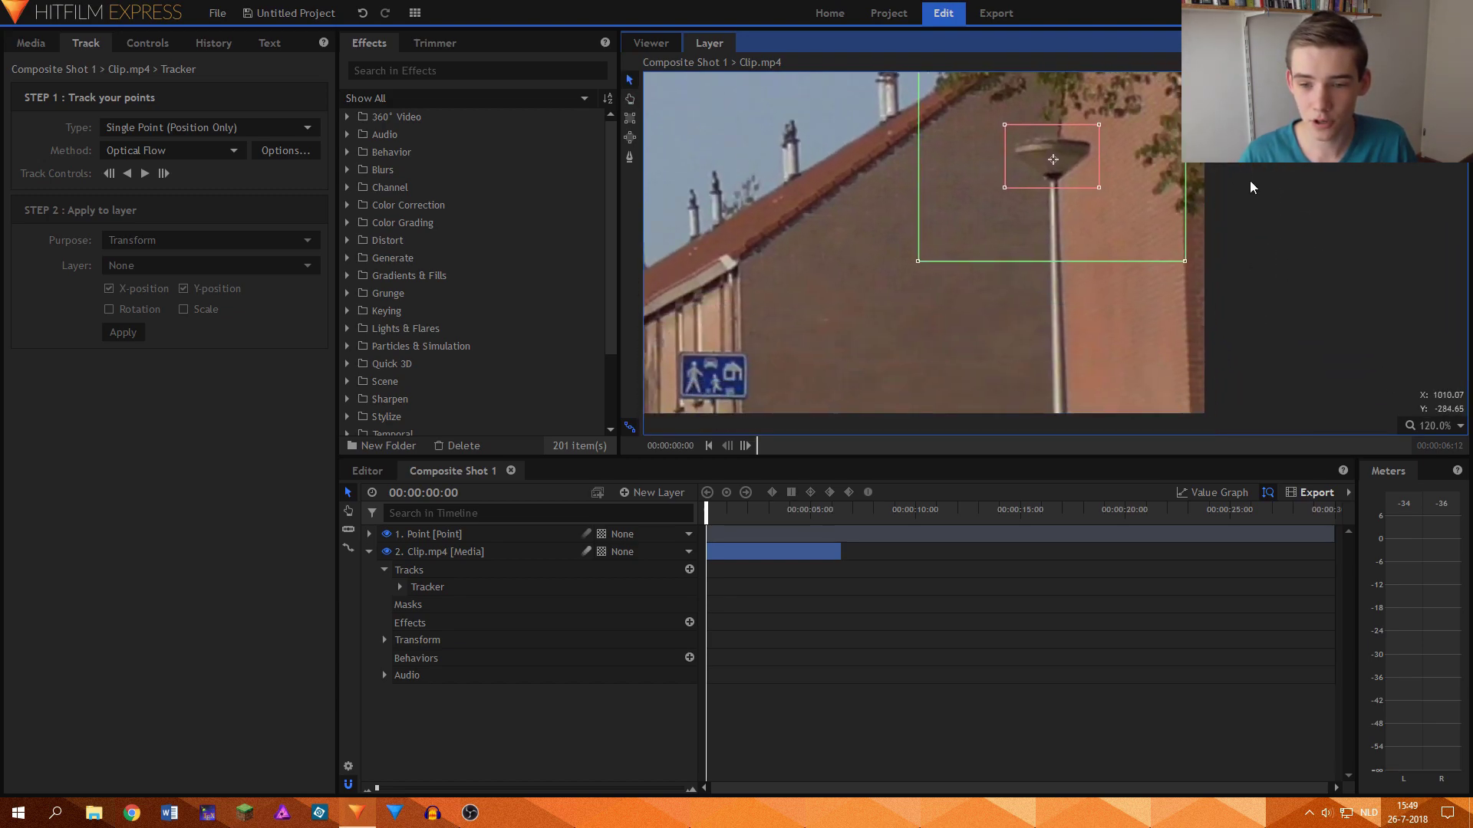
pyautogui.click(151, 176)
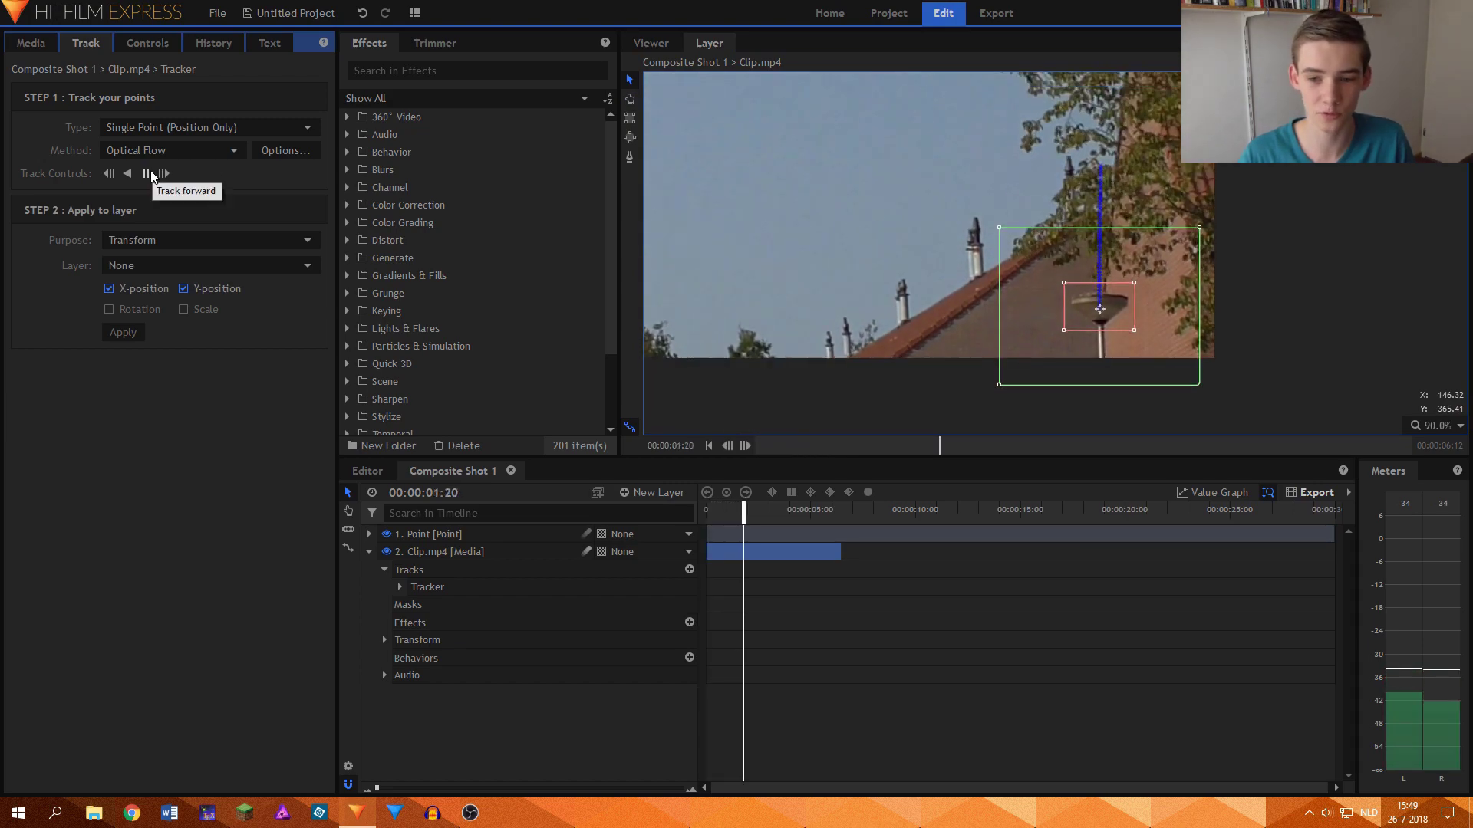
pyautogui.click(147, 174)
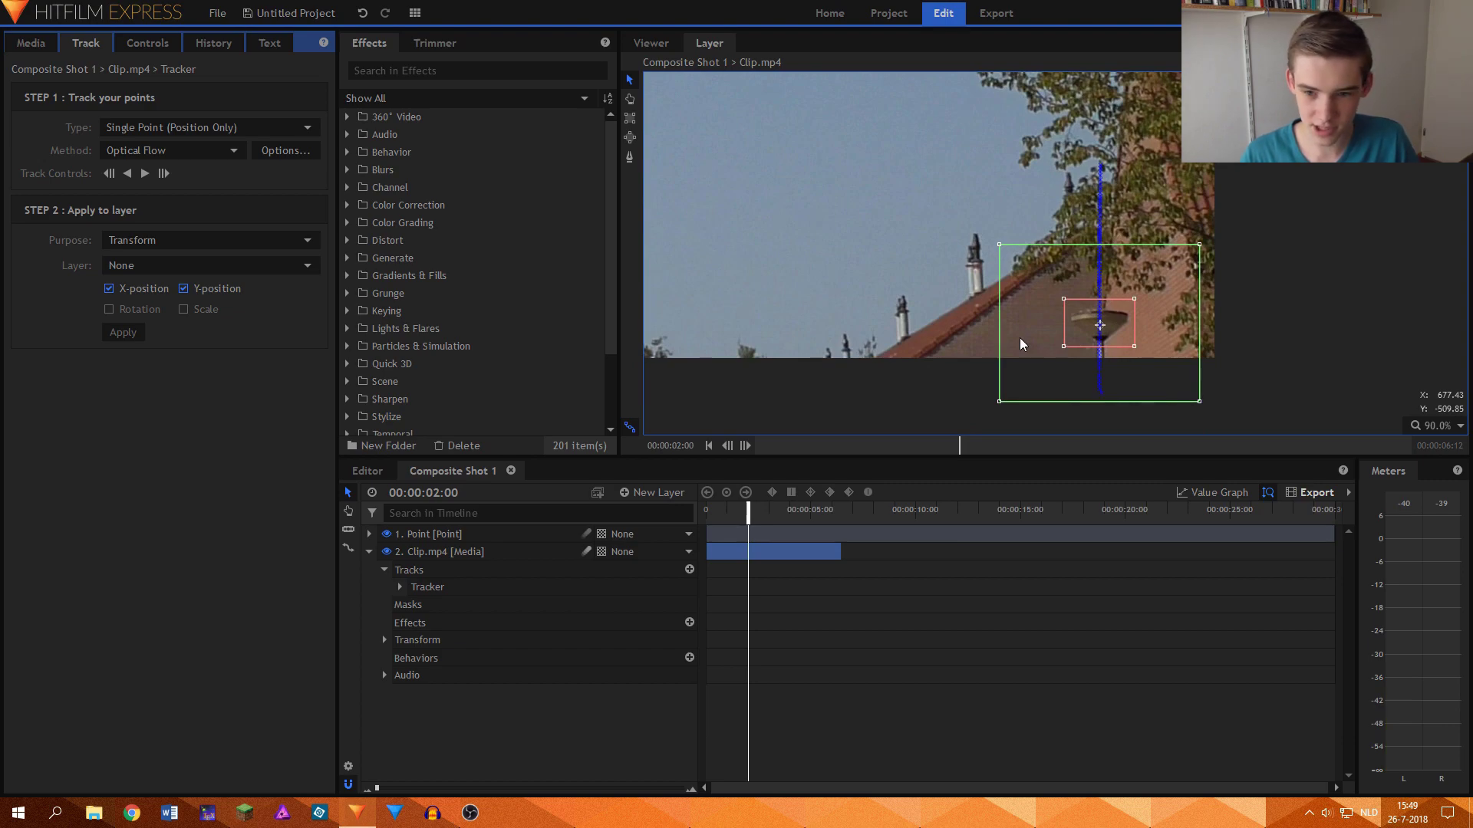
# At 00:00:02:00, offset the tracker's feature and search areas from the street lamp to the tree on the picture's opposite side
pyautogui.scroll(-4, 813, 276)
pyautogui.press('h')
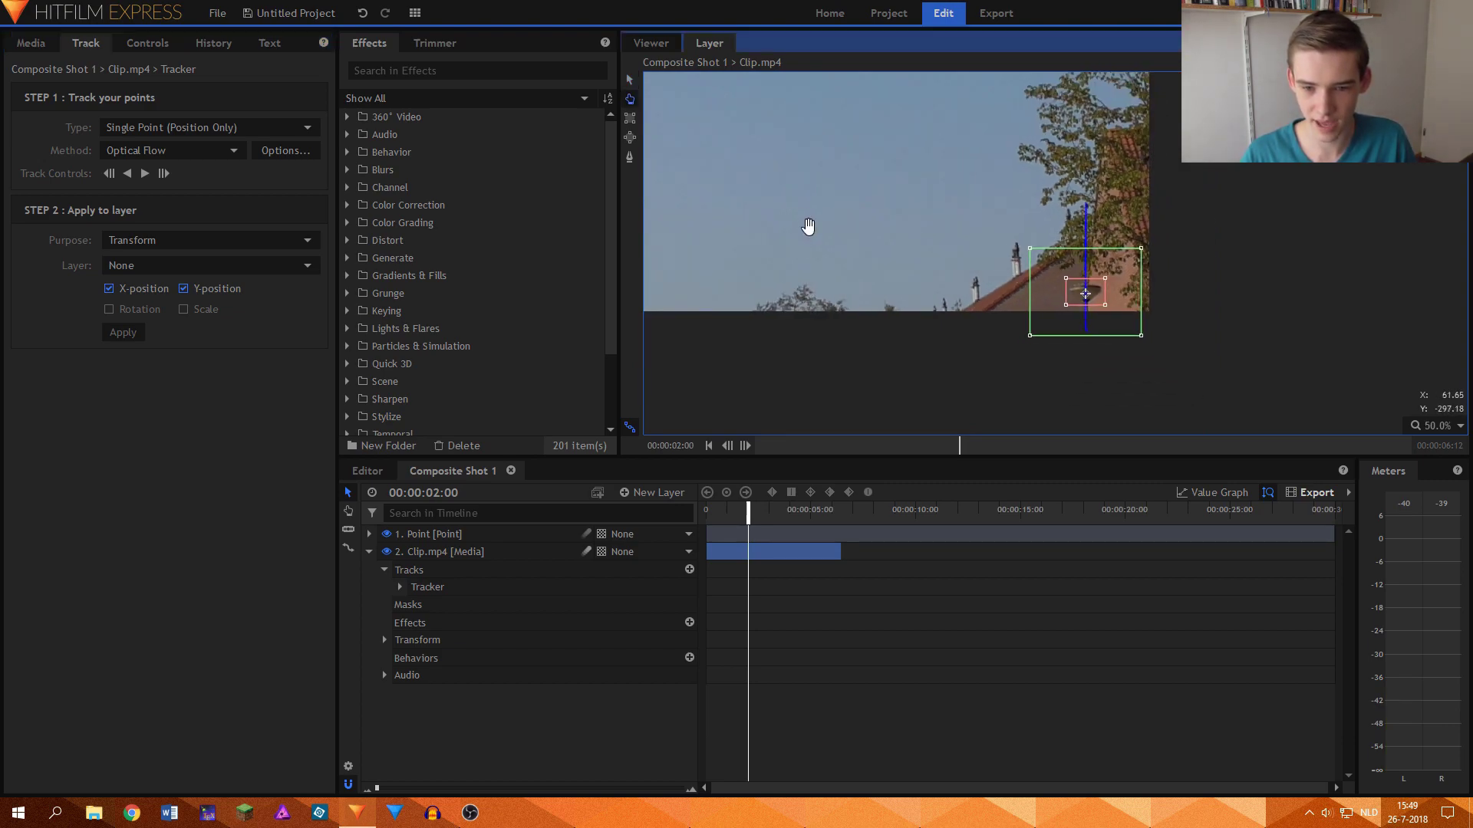
pyautogui.moveTo(808, 227); pyautogui.dragTo(1045, 289)
pyautogui.press('v')
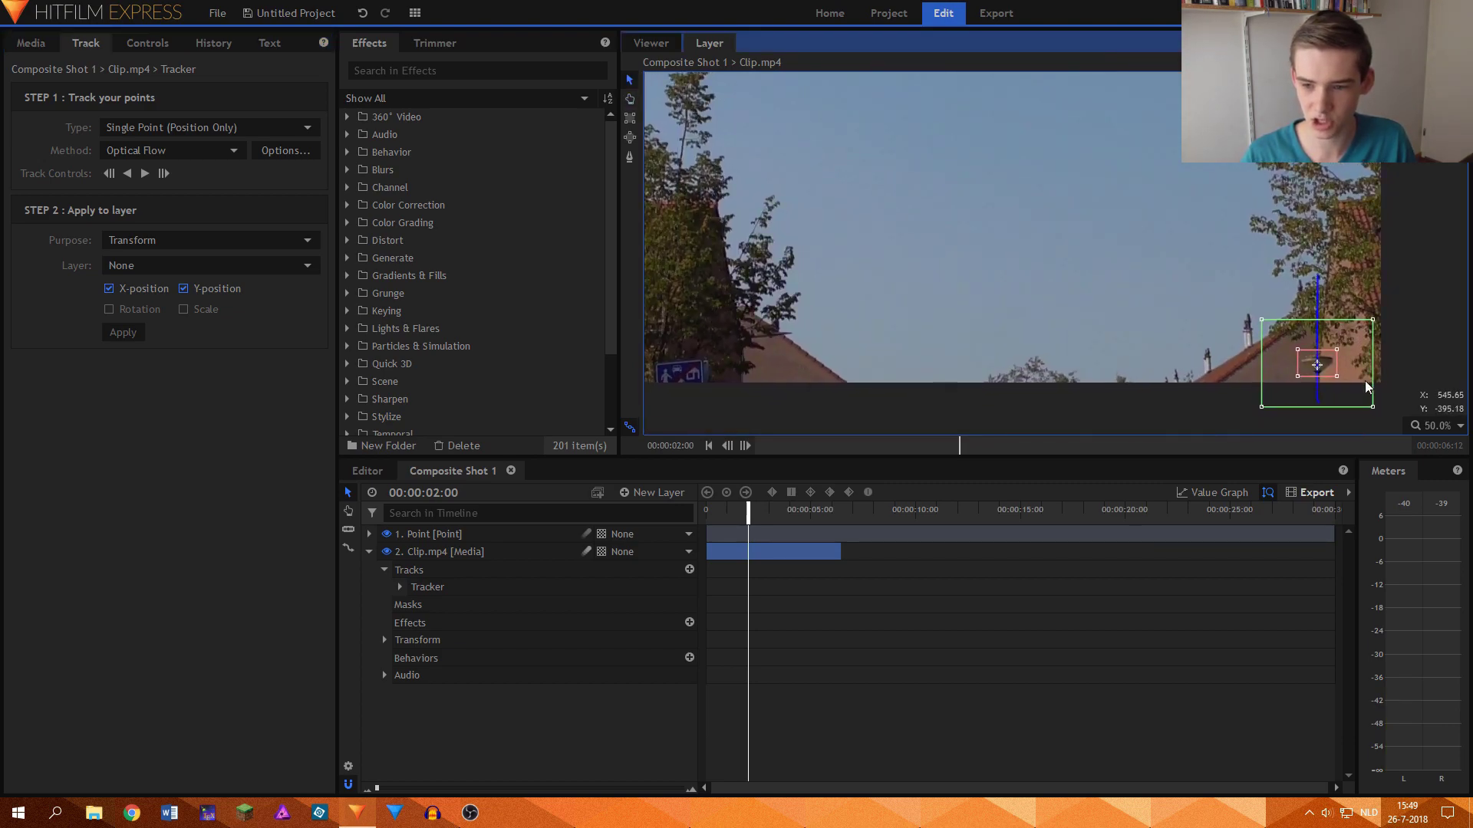
pyautogui.moveTo(1334, 374); pyautogui.dragTo(733, 216)
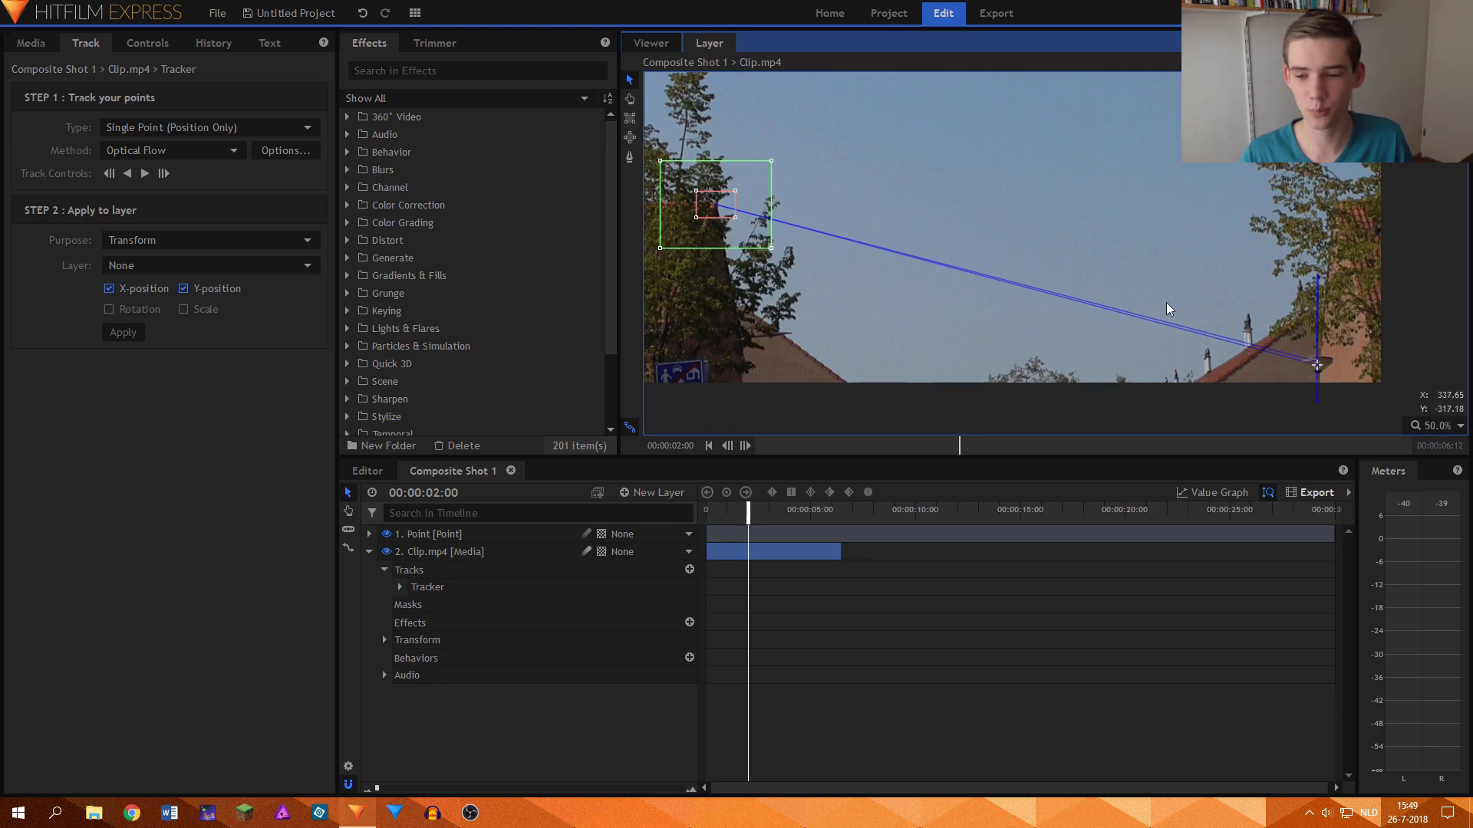
pyautogui.scroll(4, 1319, 368)
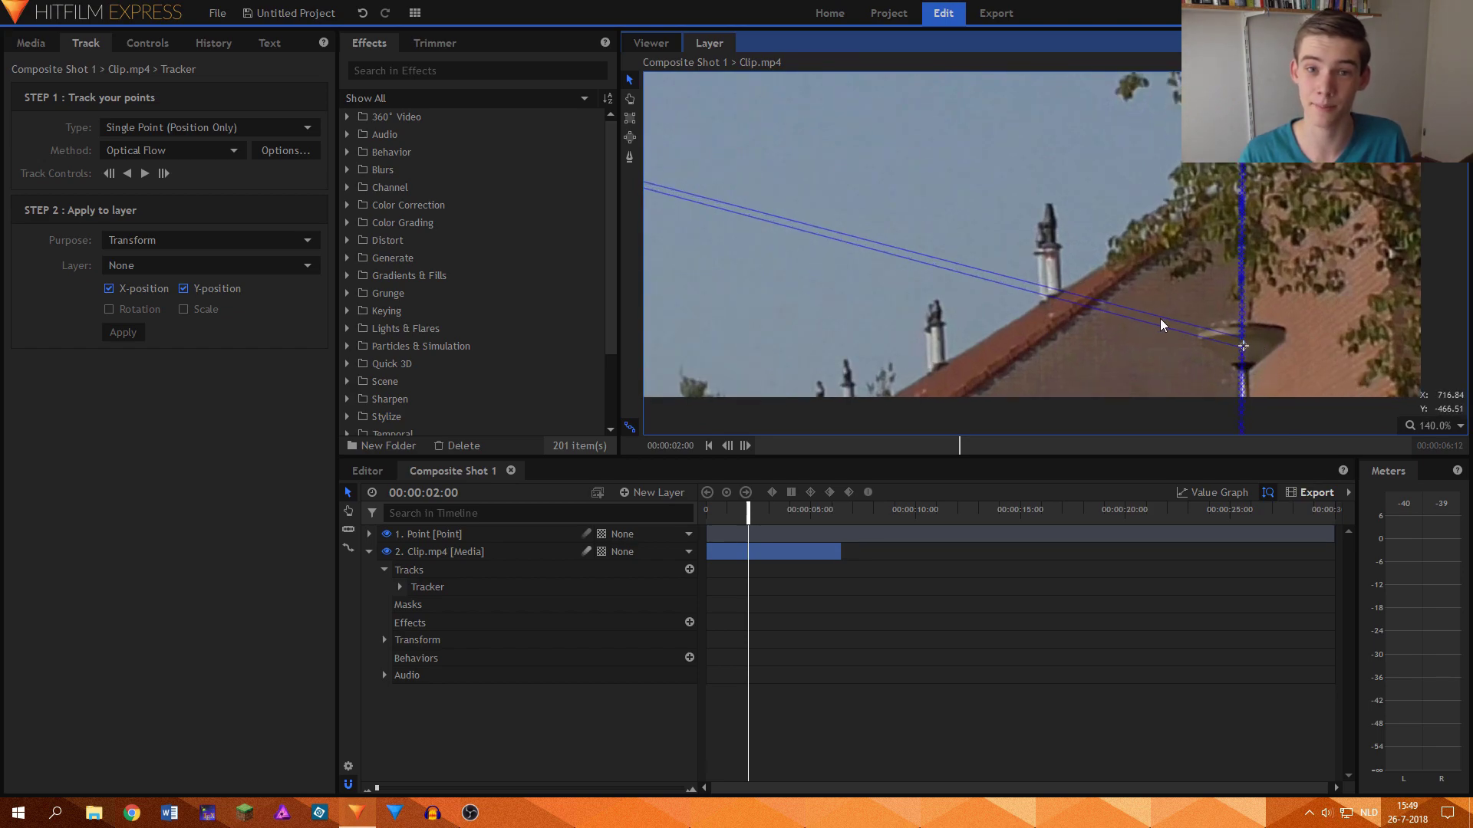
pyautogui.press('h')
pyautogui.scroll(-5, 1082, 273)
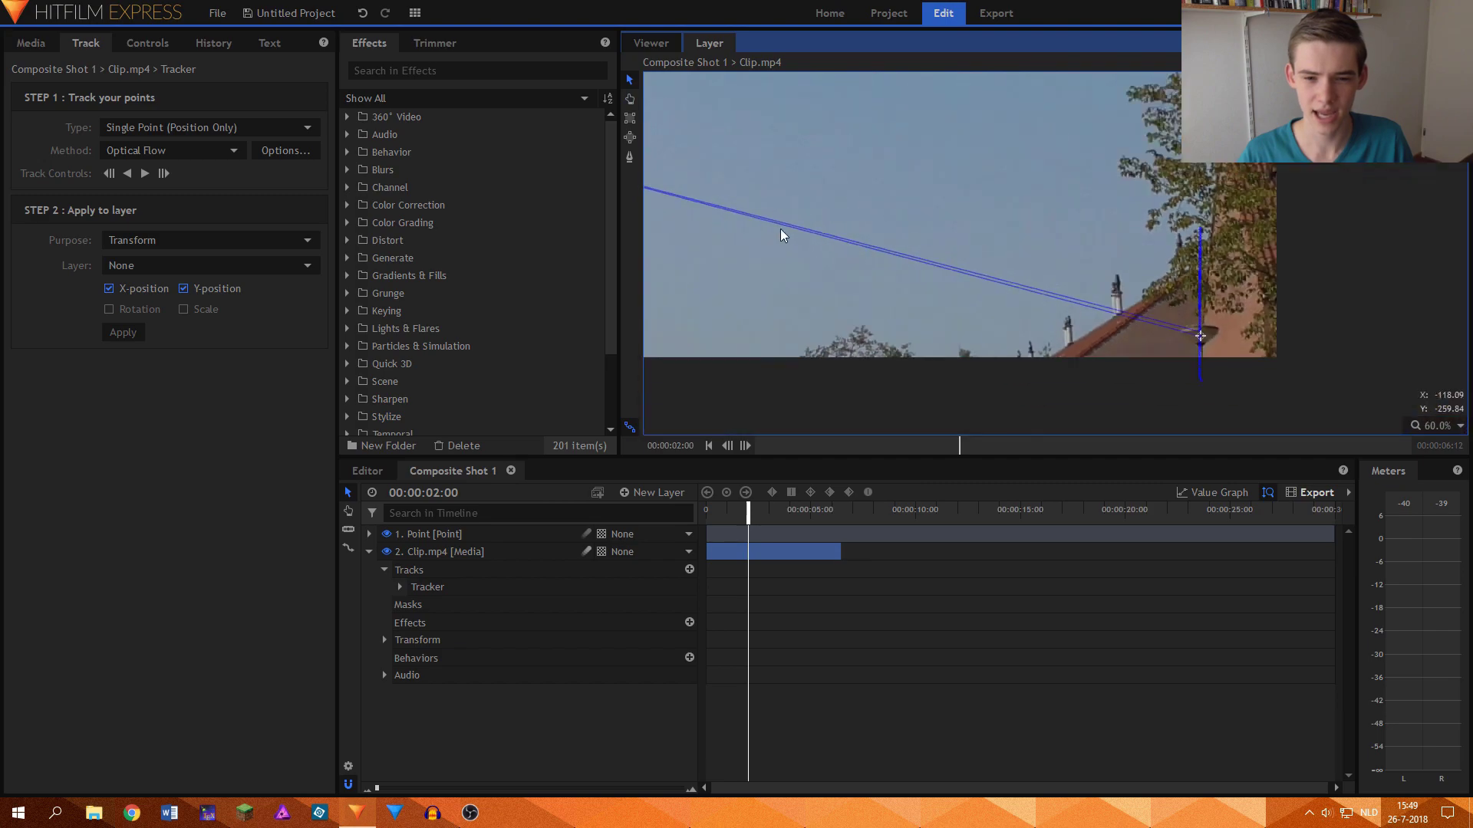
pyautogui.moveTo(851, 214); pyautogui.dragTo(1060, 266)
pyautogui.press('v')
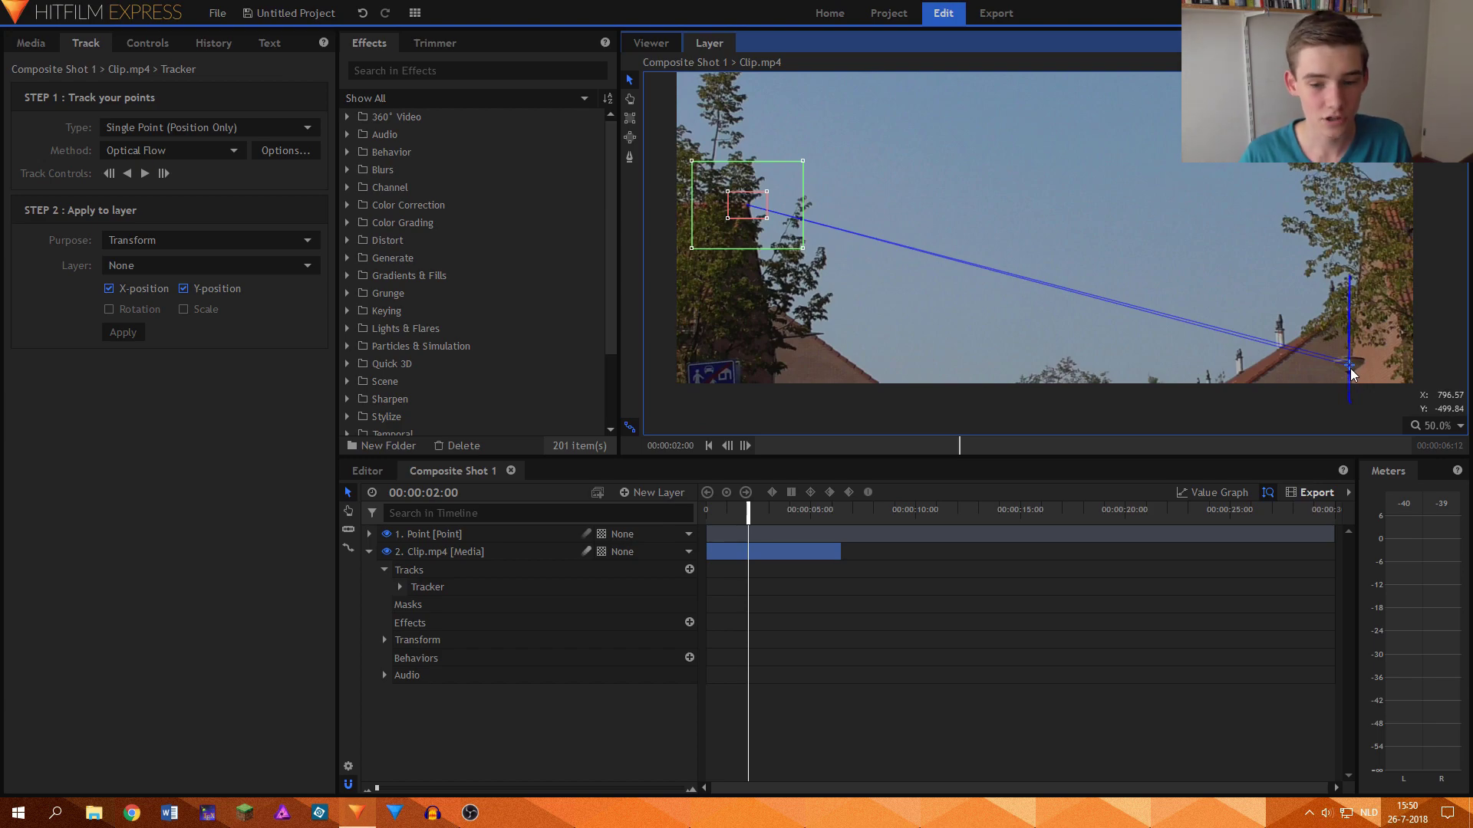
# Track the tree forward to the end of the clip and scrub back to 00:00:03:14 to check the path
pyautogui.click(145, 174)
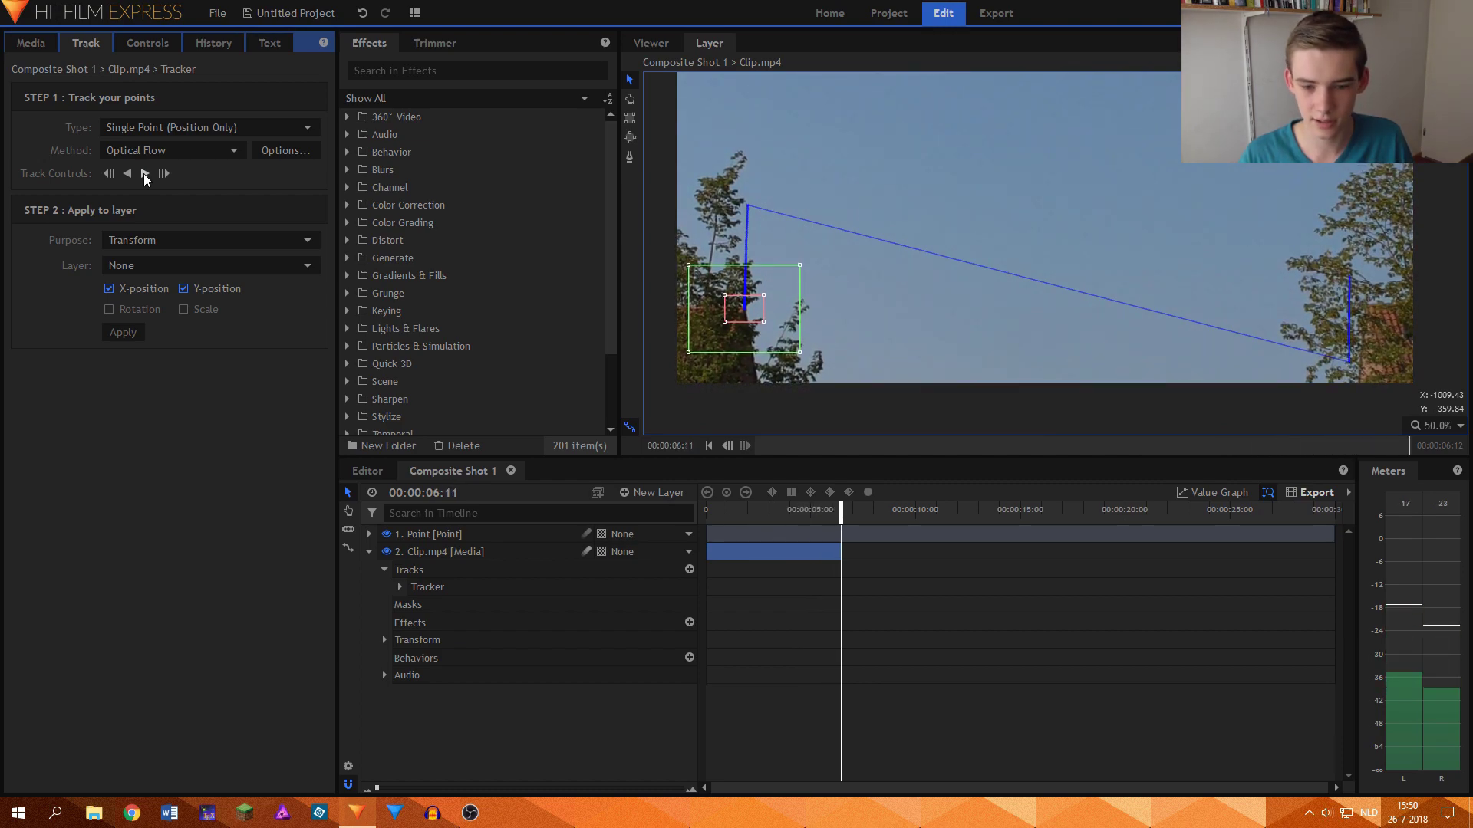
pyautogui.scroll(-2, 1146, 207)
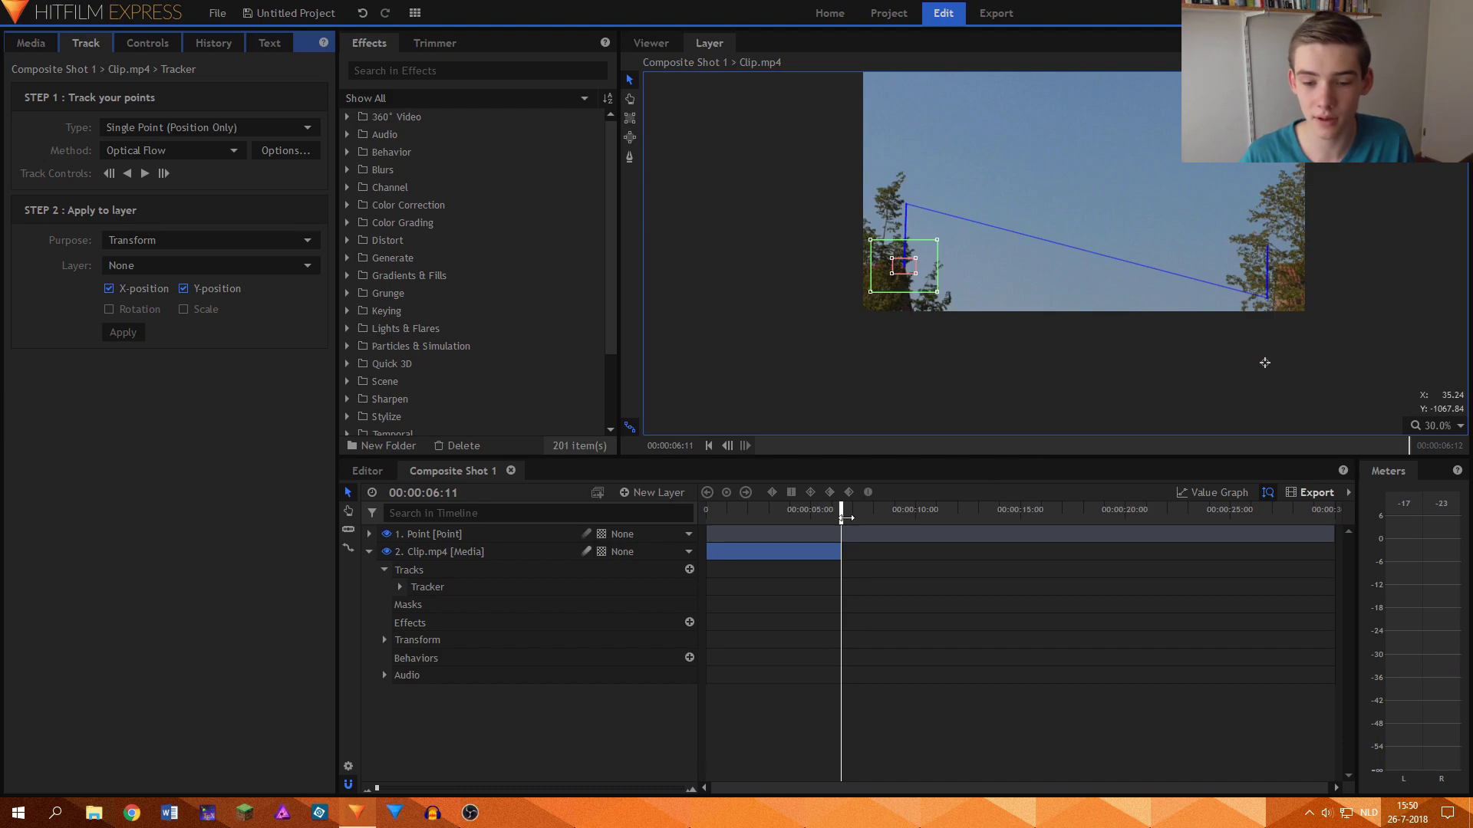
pyautogui.moveTo(846, 519); pyautogui.dragTo(783, 520)
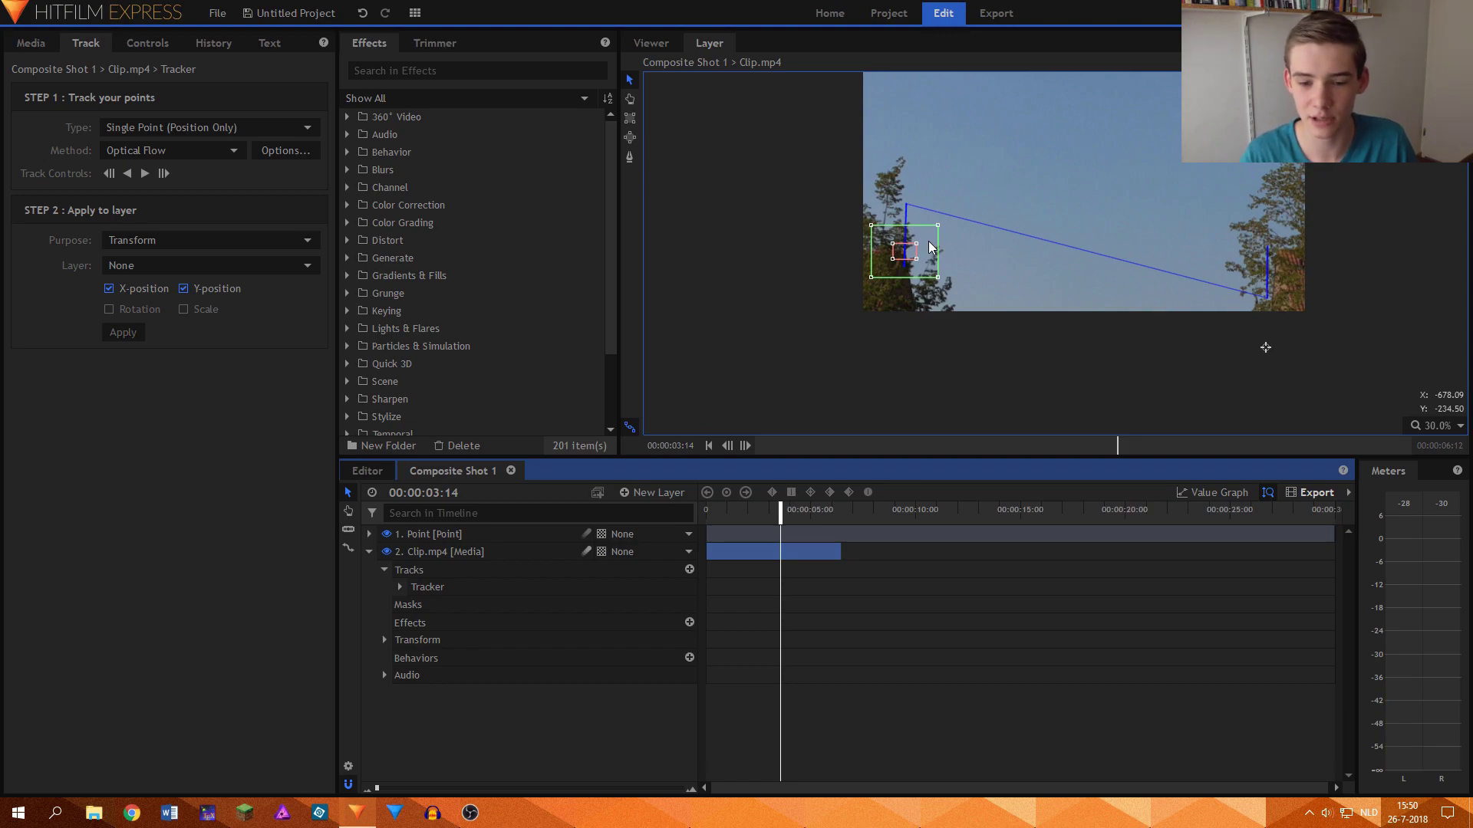
# Apply the tracker's X-position and Y-position data to the 1. Point layer, with Transform as the purpose
pyautogui.click(151, 250)
pyautogui.click(152, 257)
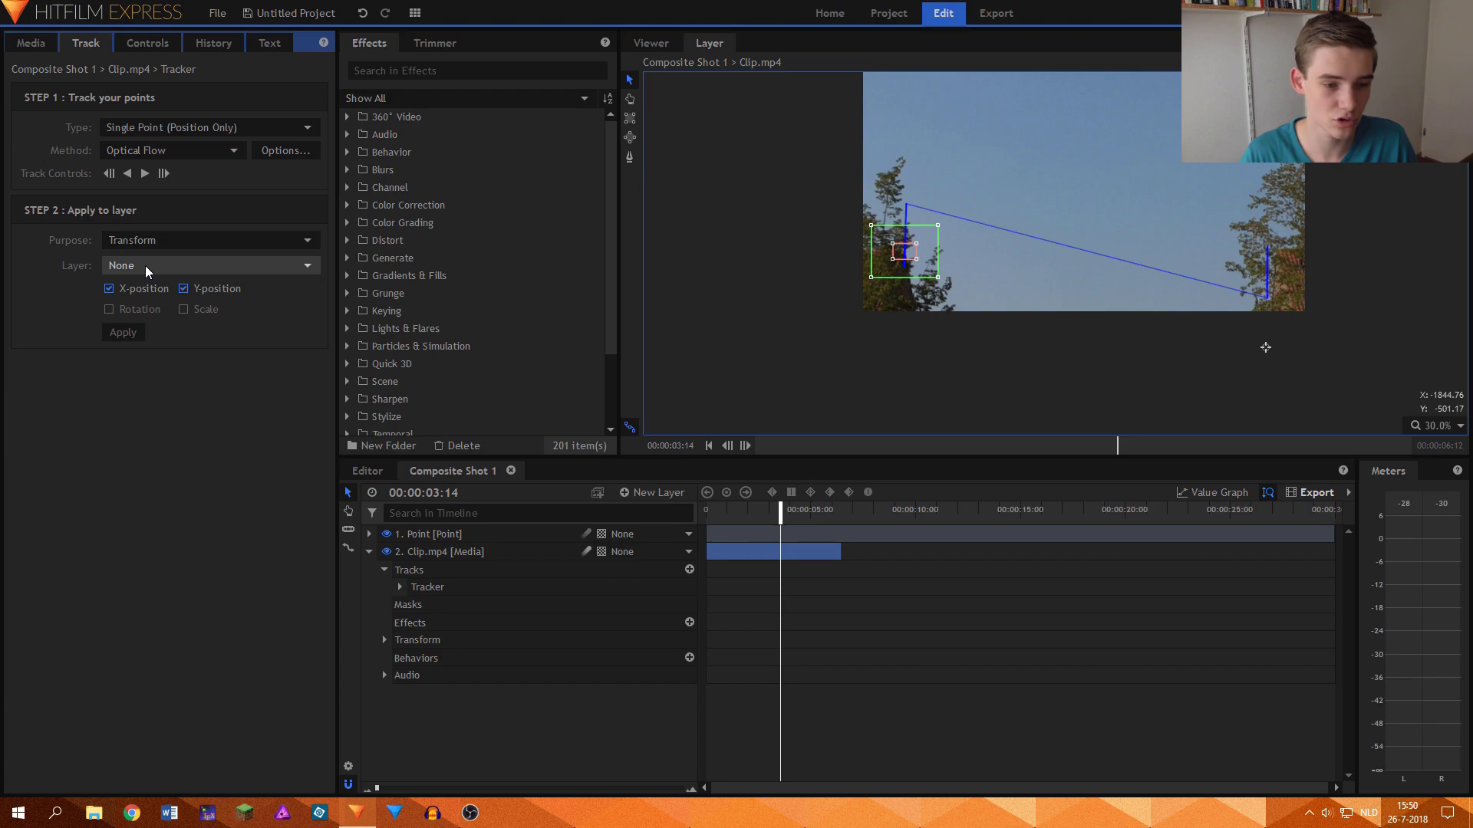
pyautogui.click(149, 266)
pyautogui.click(151, 299)
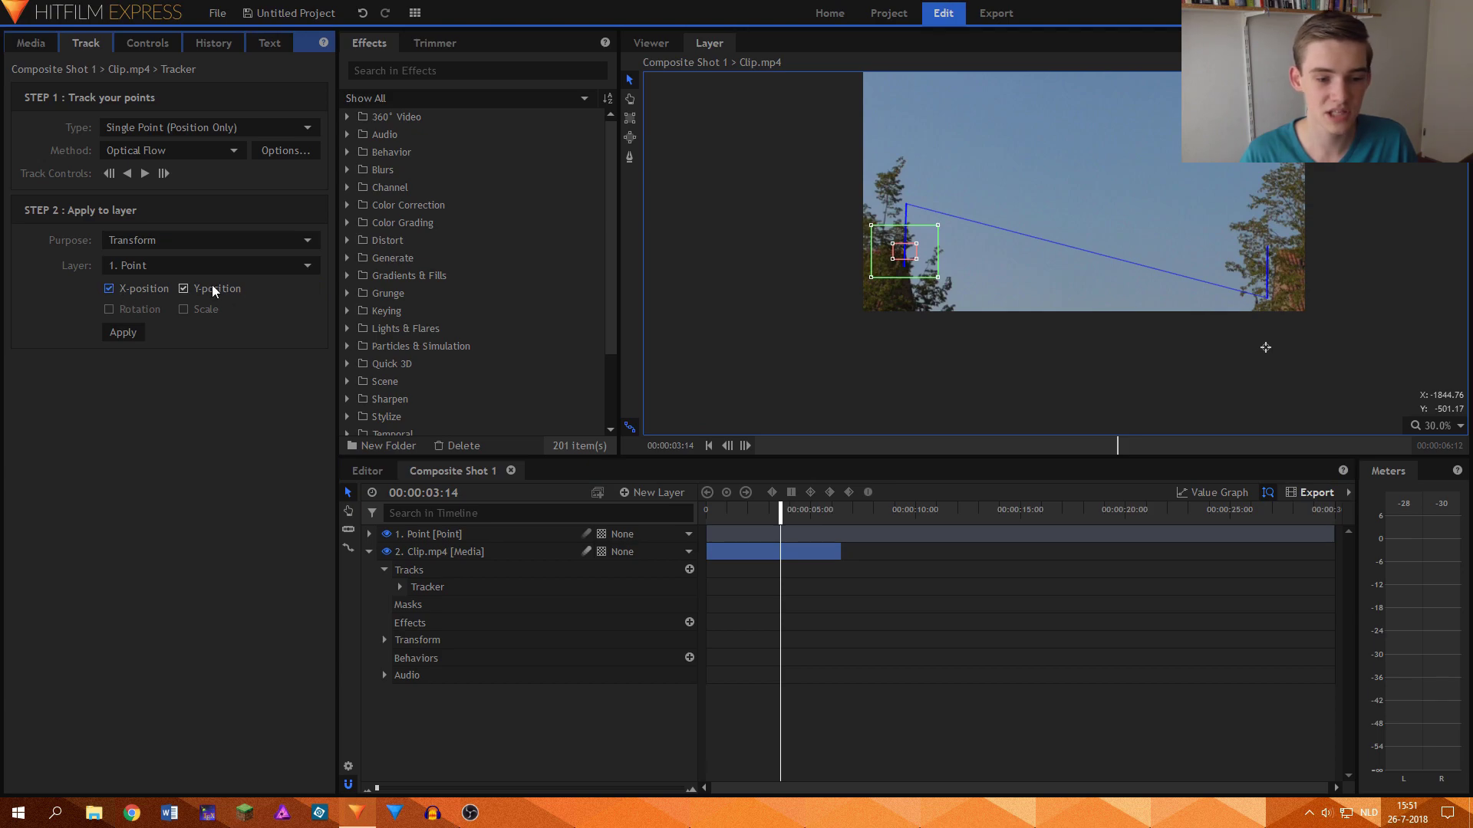
pyautogui.click(128, 332)
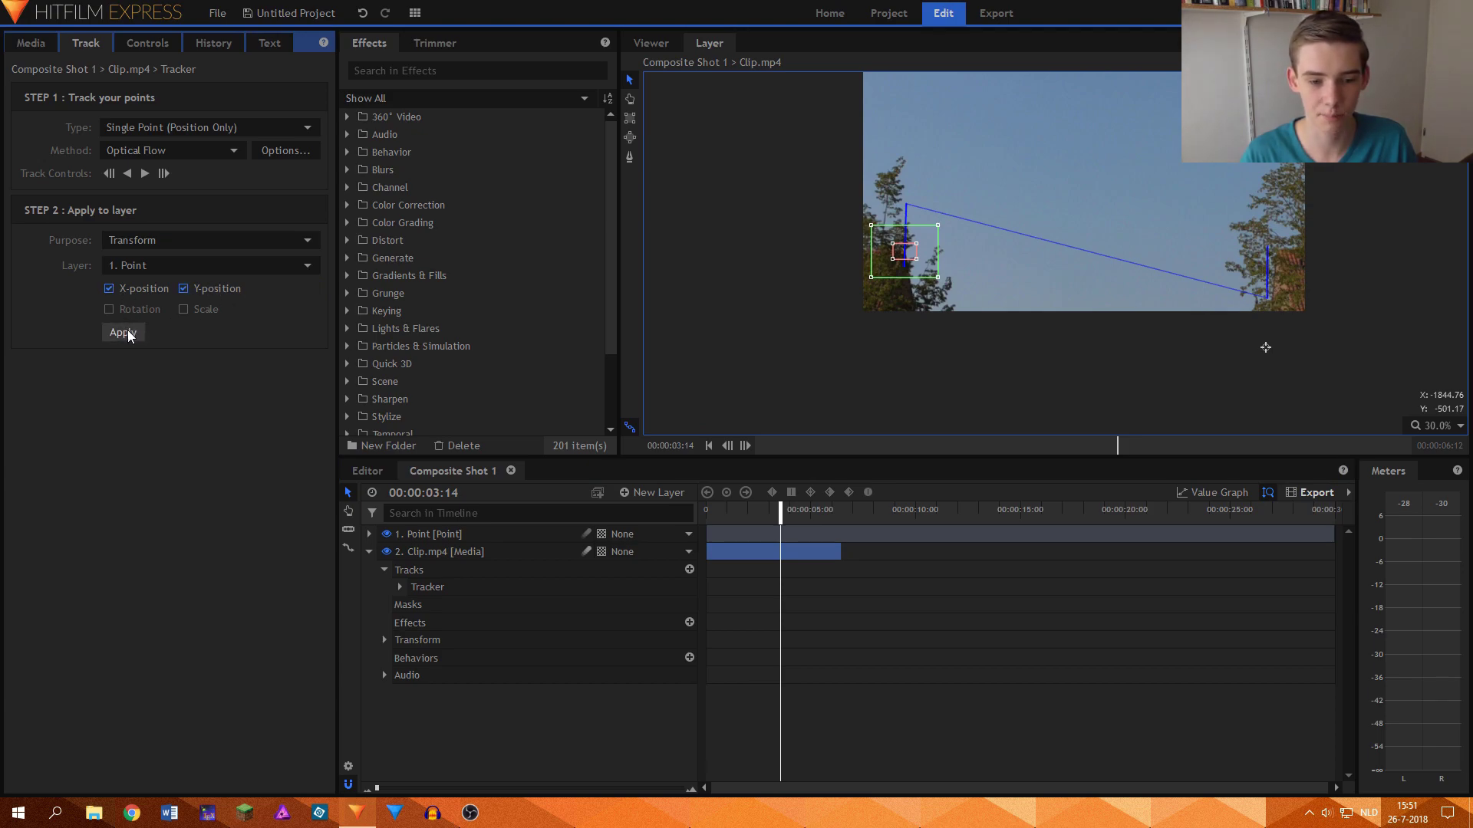
# Return to the first frame, display the composite and select the Point layer to examine its tracked motion path against the clip
pyautogui.moveTo(780, 510); pyautogui.dragTo(579, 496)
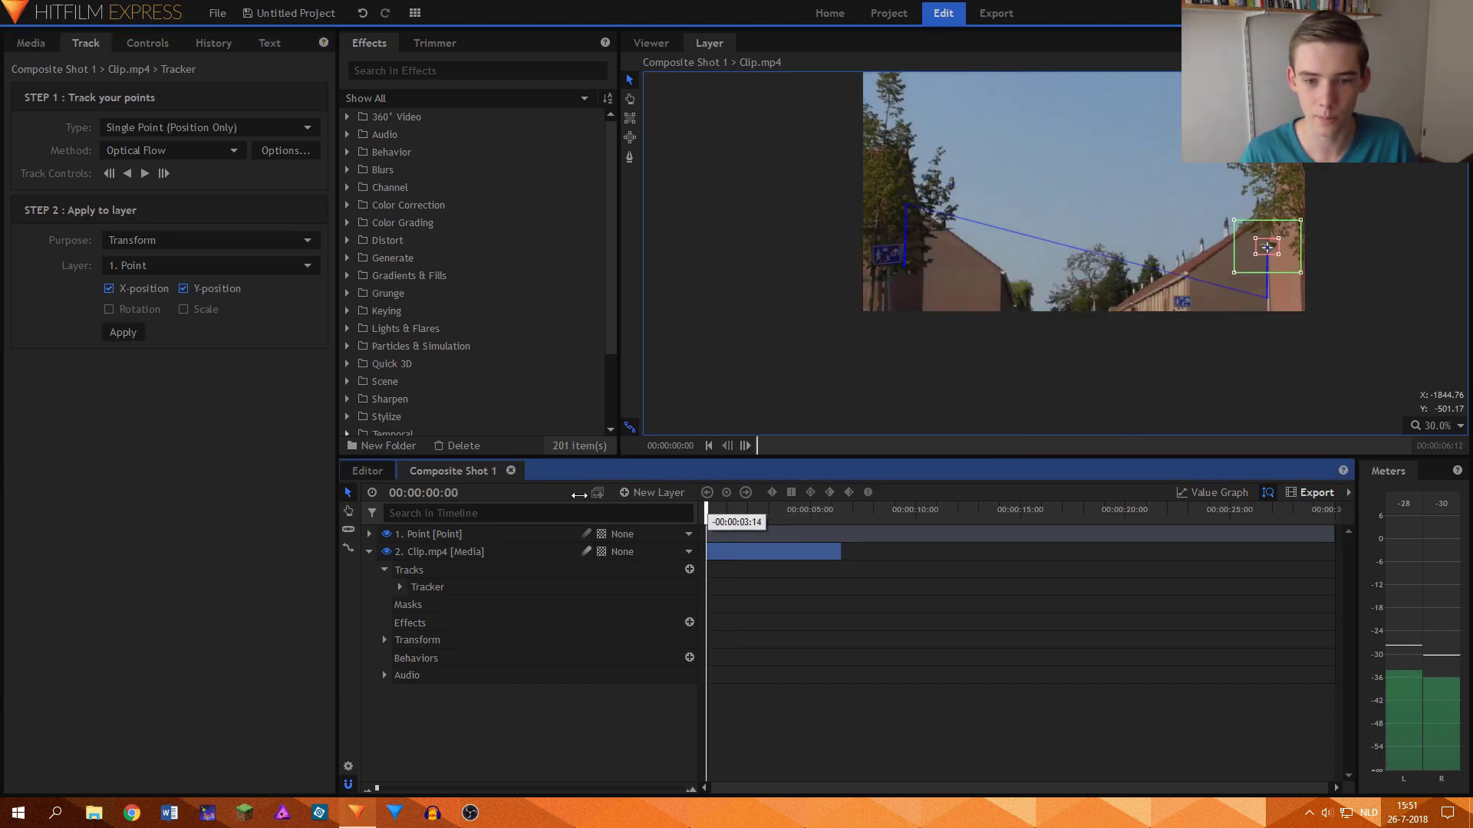
pyautogui.click(650, 43)
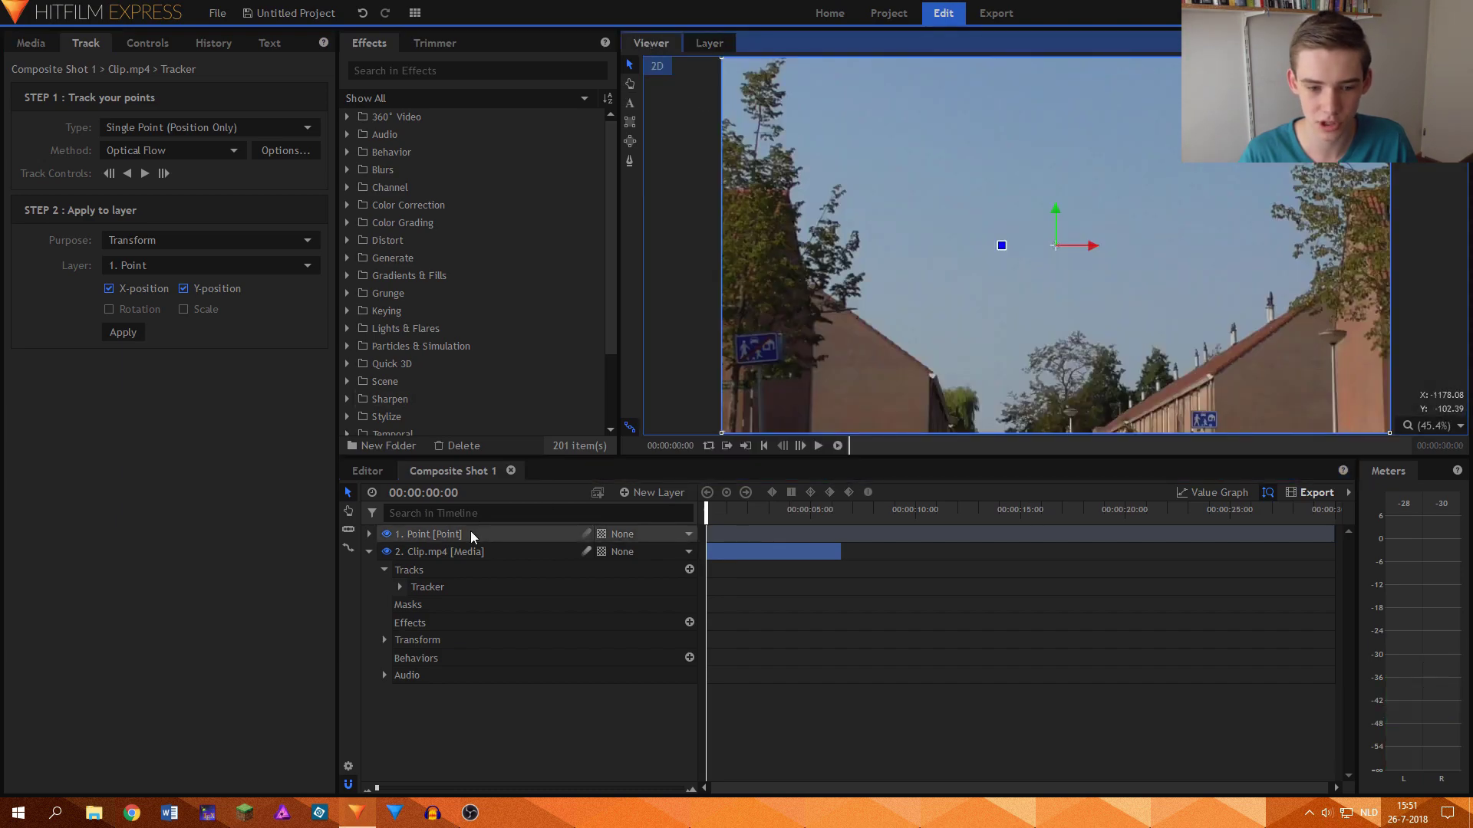
pyautogui.click(472, 535)
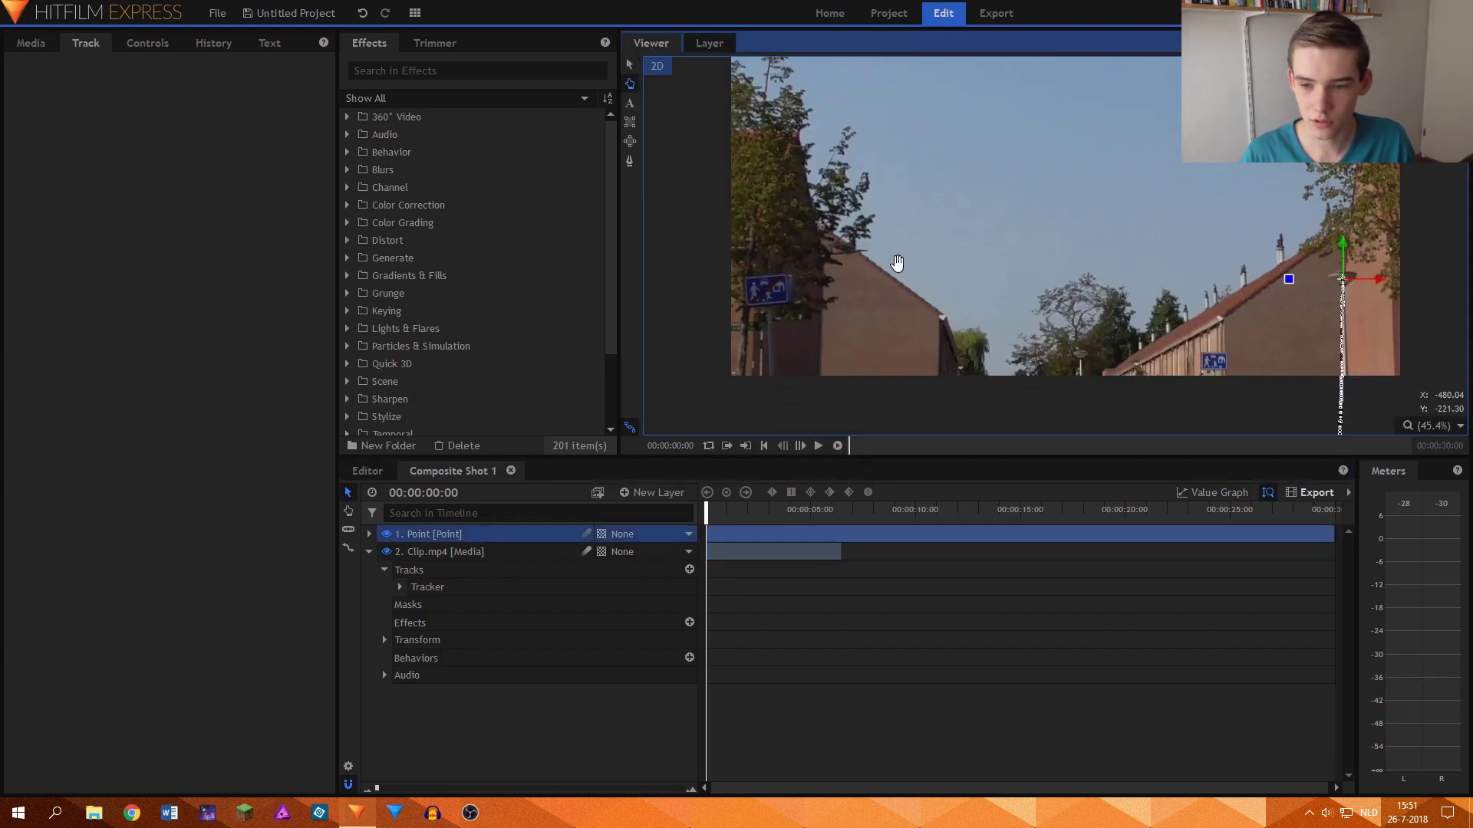
pyautogui.moveTo(894, 263); pyautogui.dragTo(854, 142)
pyautogui.moveTo(707, 516); pyautogui.dragTo(513, 470)
pyautogui.scroll(-4, 873, 209)
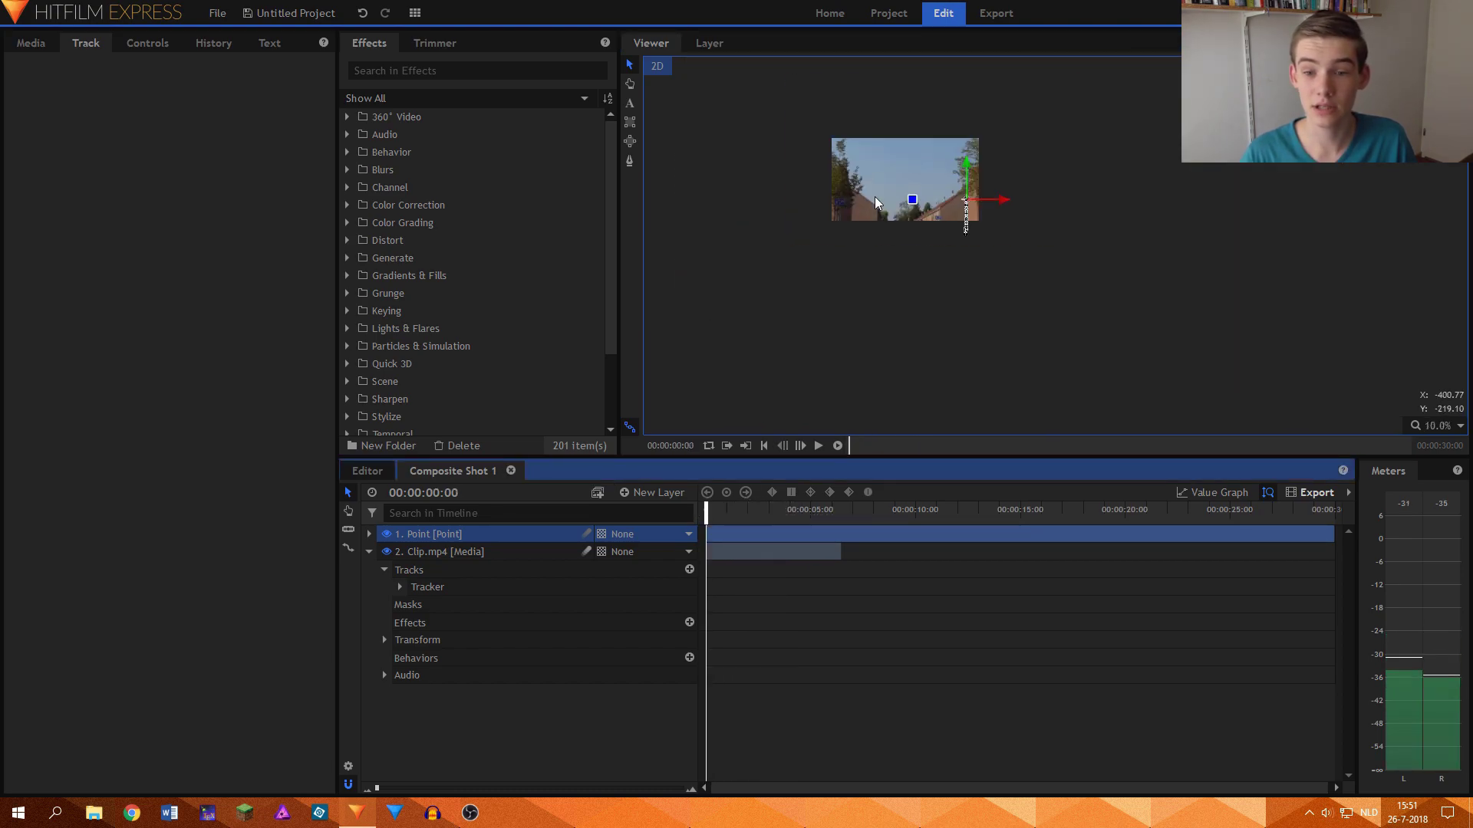
pyautogui.scroll(3, 877, 201)
pyautogui.moveTo(887, 195); pyautogui.dragTo(897, 289)
pyautogui.press('v')
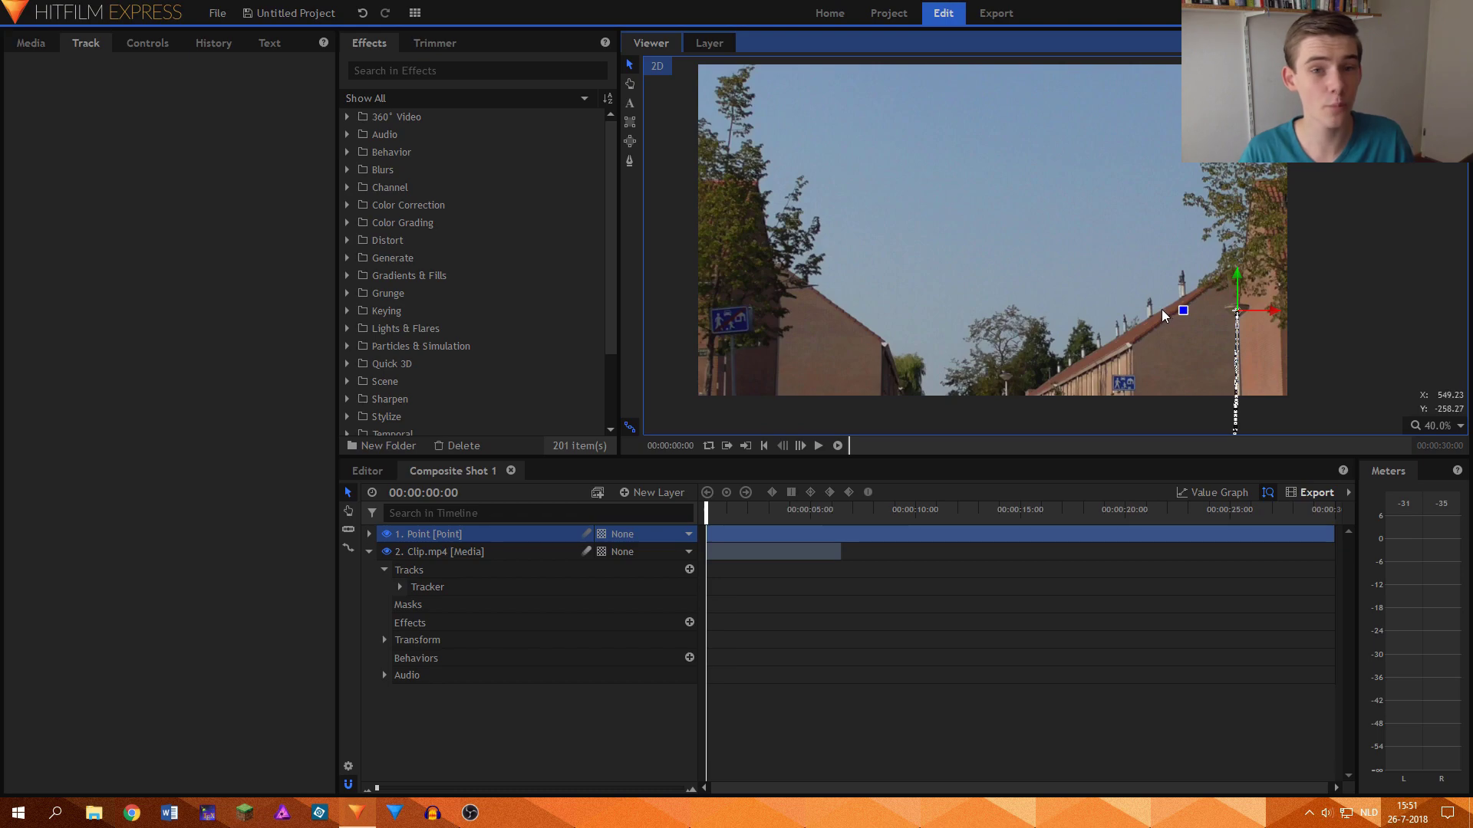
pyautogui.scroll(-2, 1172, 256)
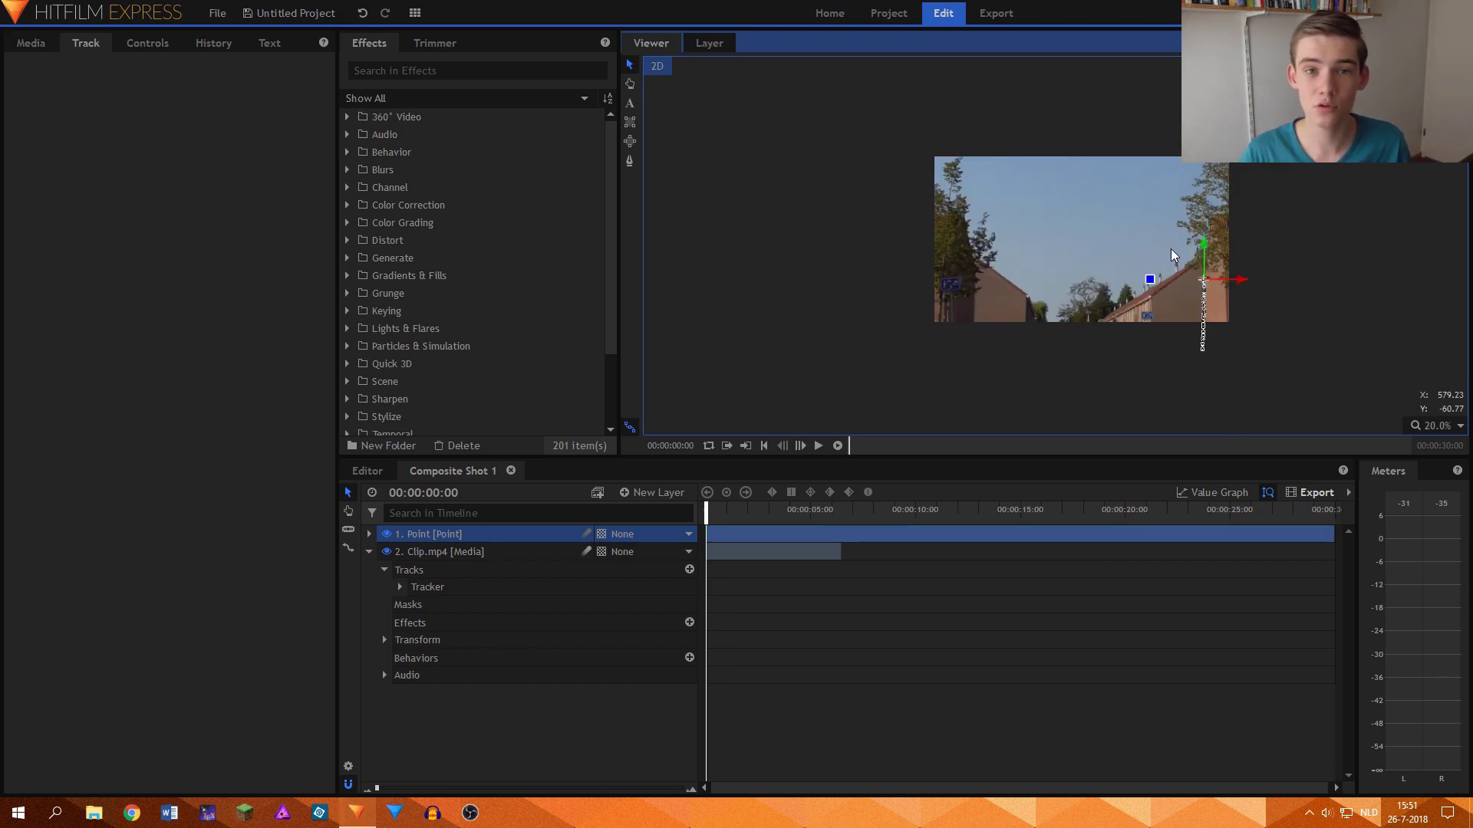